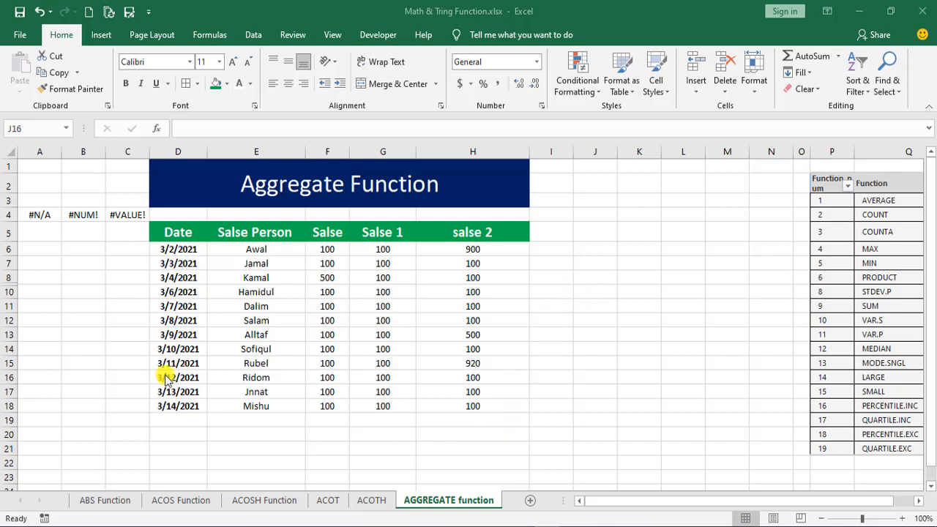
- Look up the AGGREGATE function and its description among the math and trigonometry functions
left_click(212, 35)
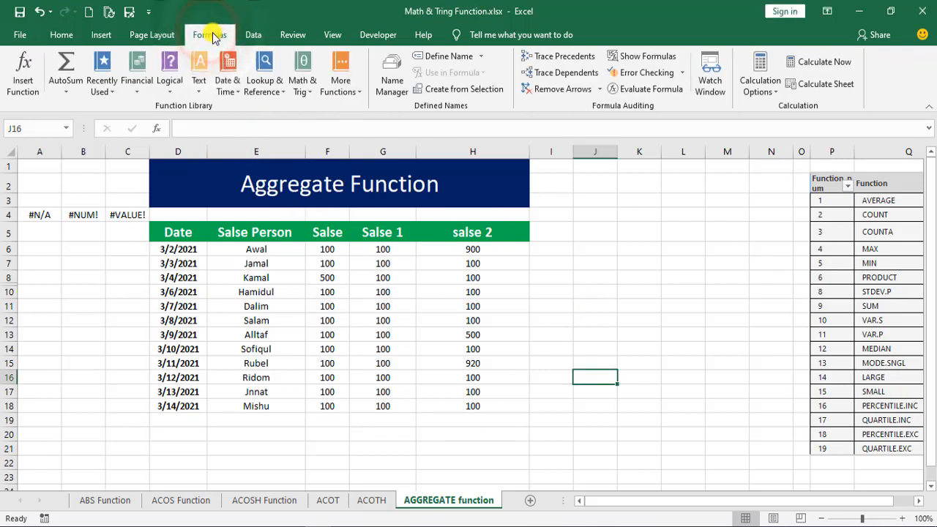
left_click(312, 96)
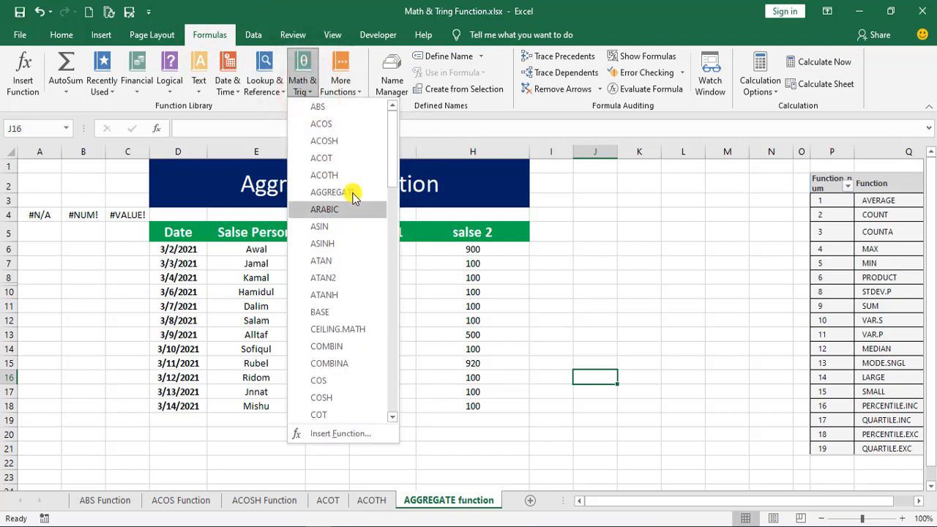
mouse_move(393, 143)
left_mouse_down()
mouse_move(394, 331)
mouse_move(393, 128)
left_mouse_up()
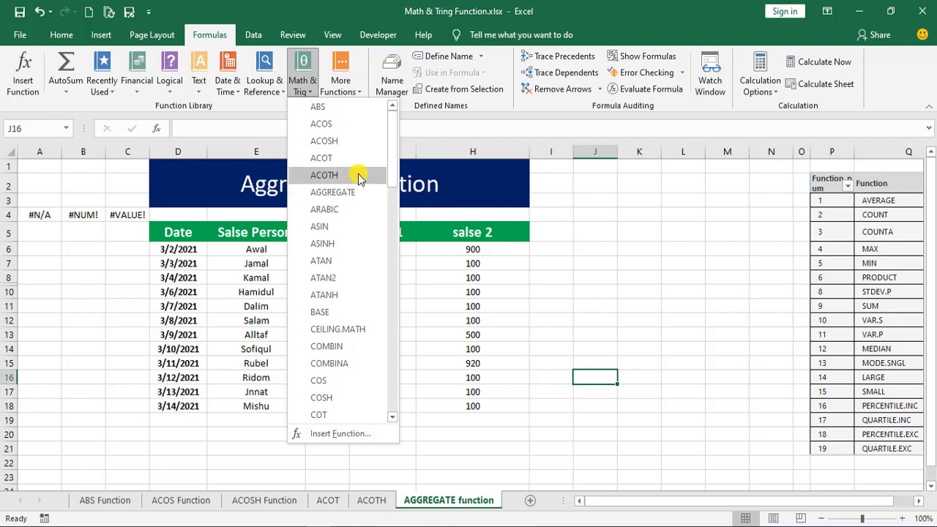
mouse_move(359, 179)
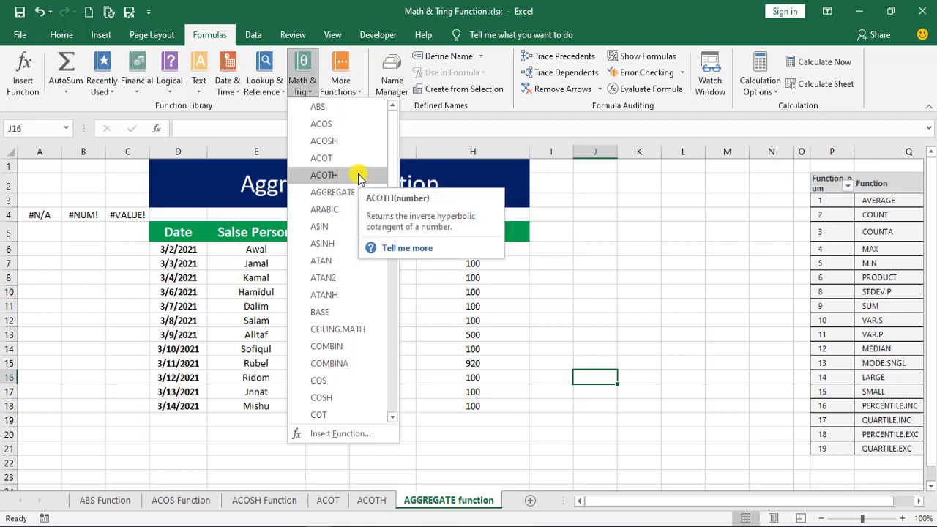
mouse_move(381, 197)
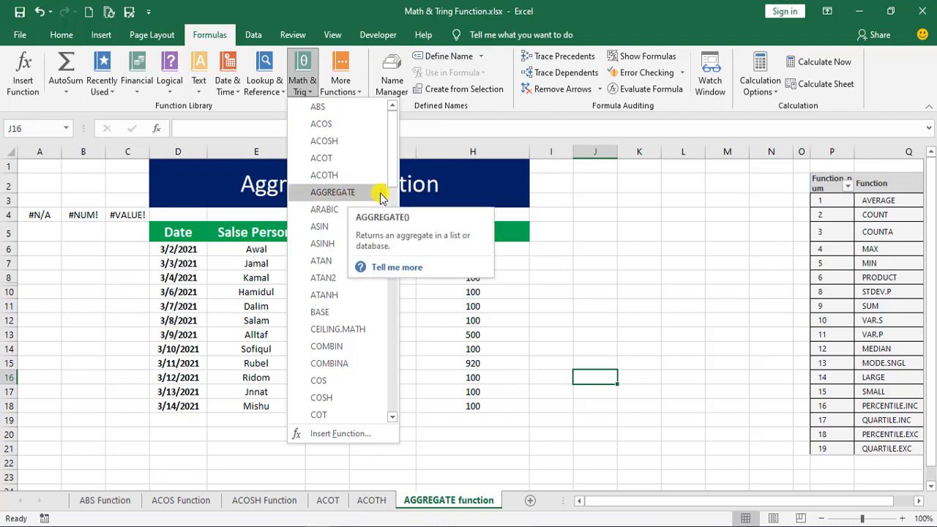
left_click(596, 371)
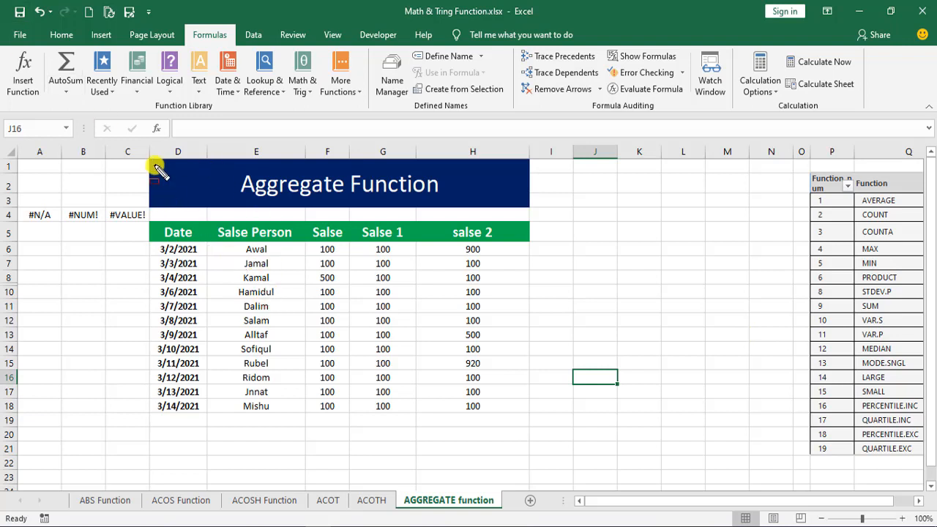
mouse_move(149, 160)
left_mouse_down()
mouse_move(292, 245)
mouse_move(495, 416)
mouse_move(527, 426)
left_mouse_up()
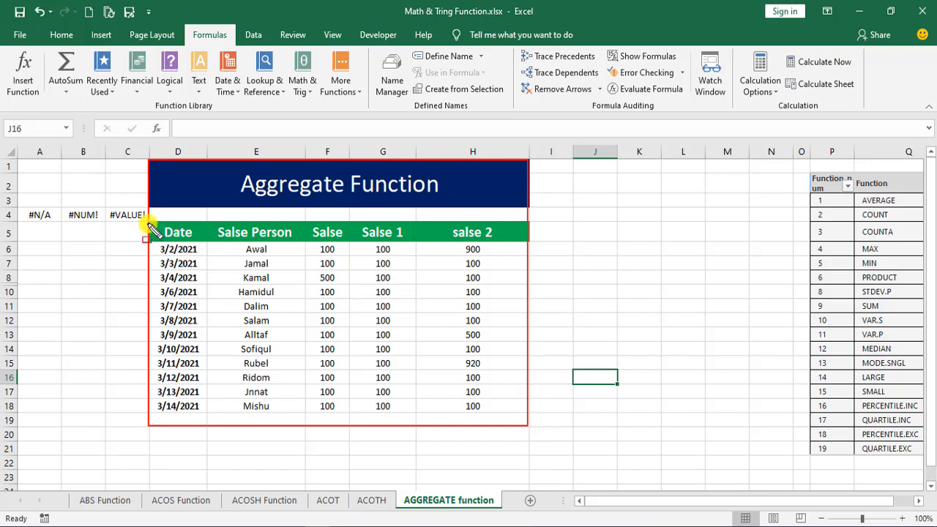
mouse_move(149, 224)
left_mouse_down()
mouse_move(298, 243)
mouse_move(527, 240)
left_mouse_up()
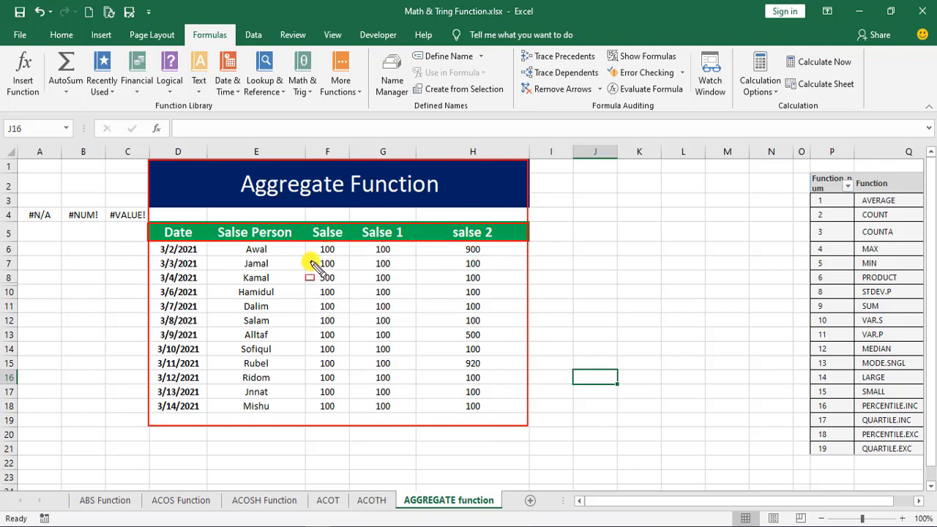
mouse_move(305, 243)
left_mouse_down()
mouse_move(549, 415)
mouse_move(528, 424)
left_mouse_up()
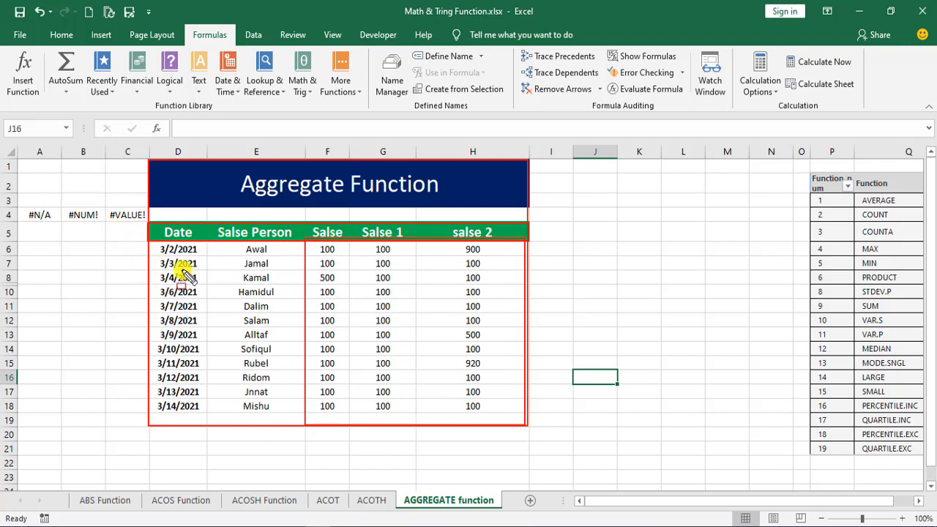
key("Escape")
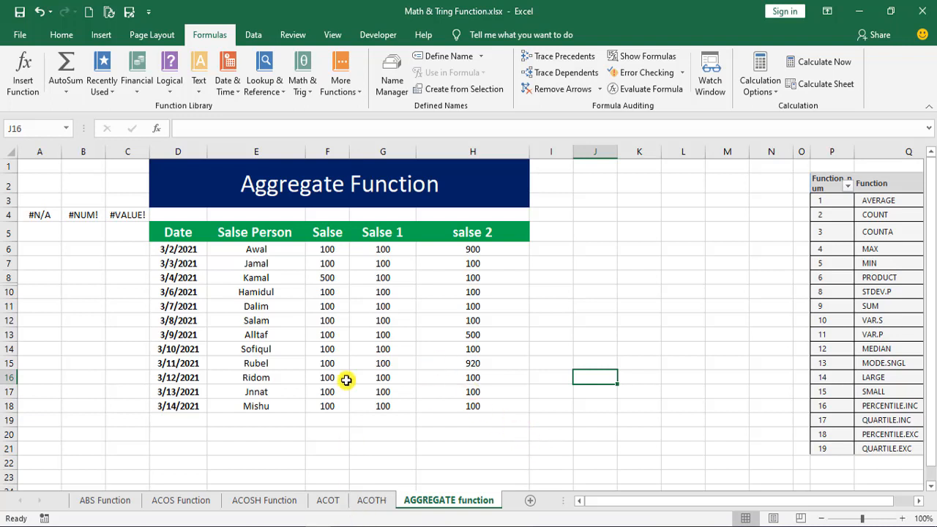
- Total the Salse column in cell F20 with the formula =SUM(F6:F18)
left_click(337, 247)
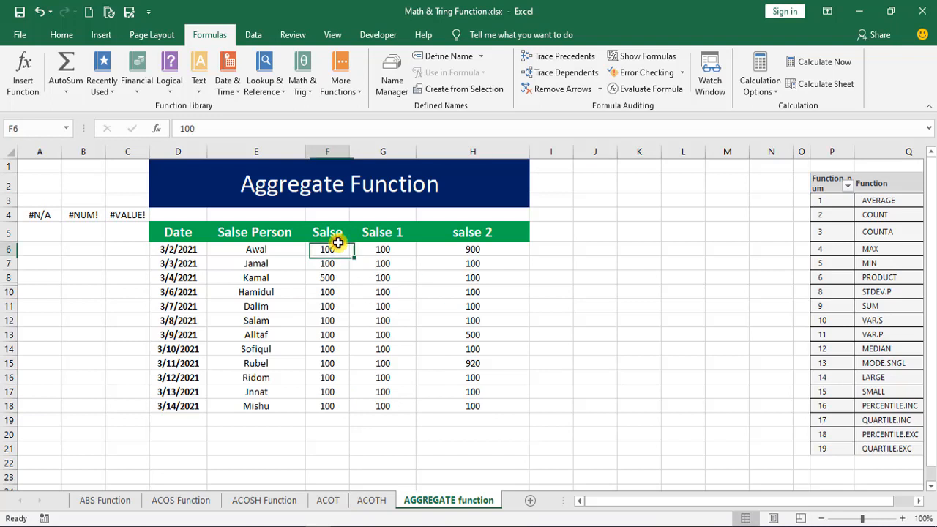
left_click(332, 435)
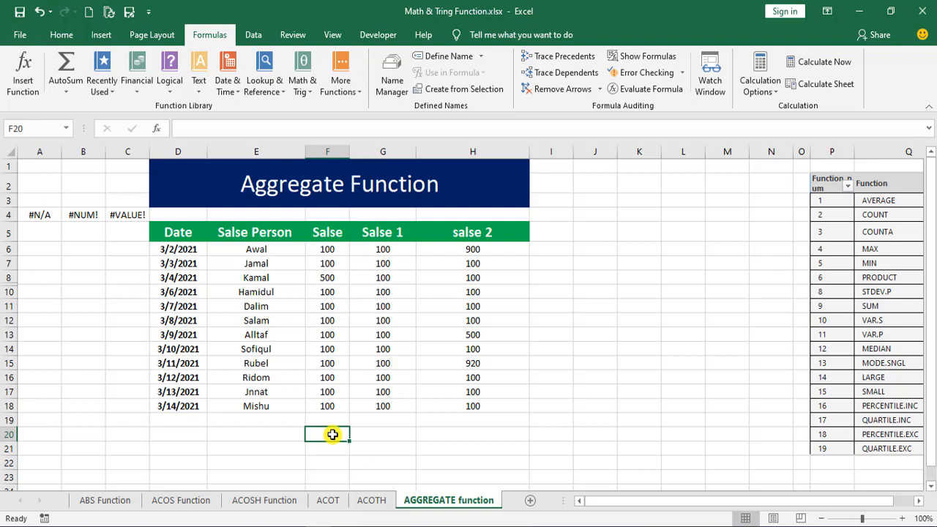
type("=")
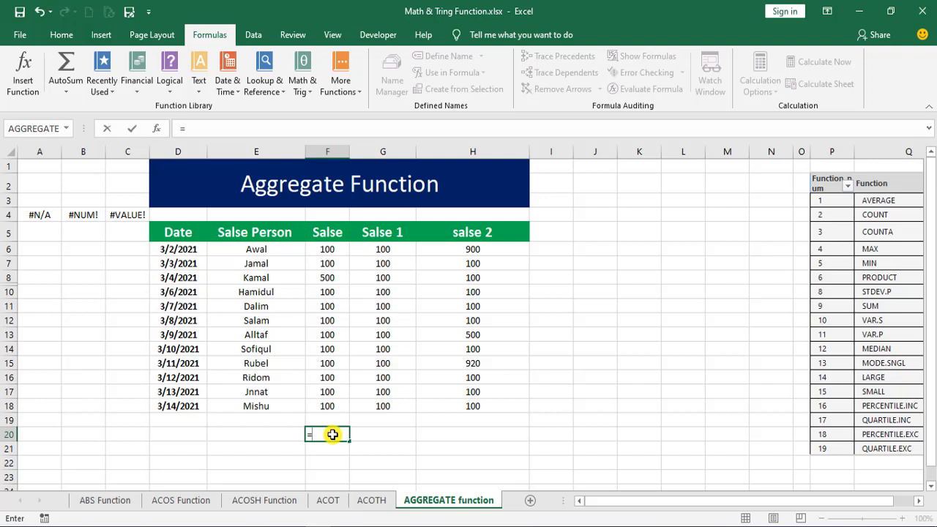
type("sum")
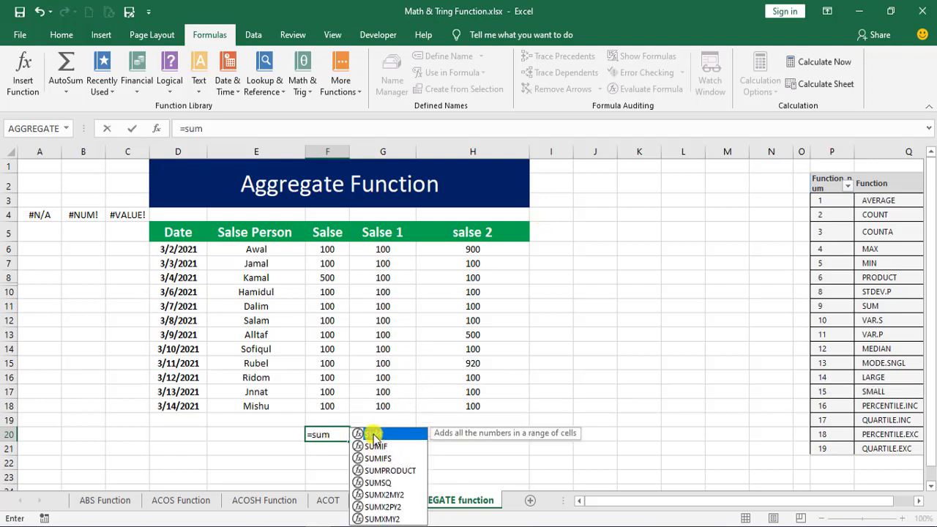
double_click(370, 435)
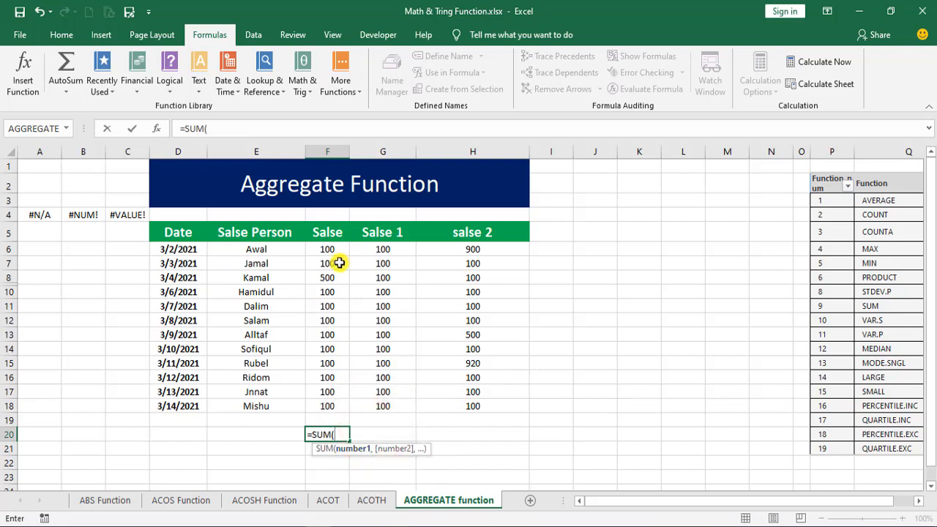
left_click_drag(327, 249, 327, 408)
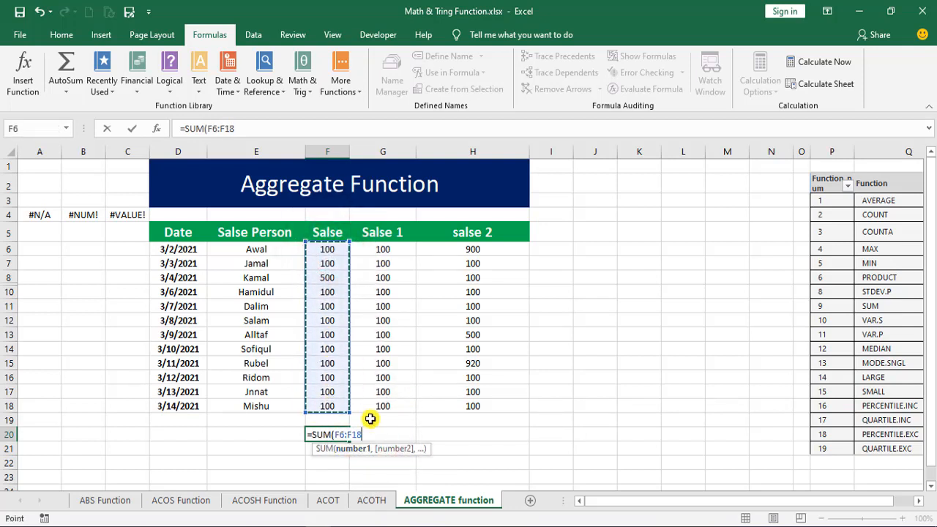
type(")")
key("Return")
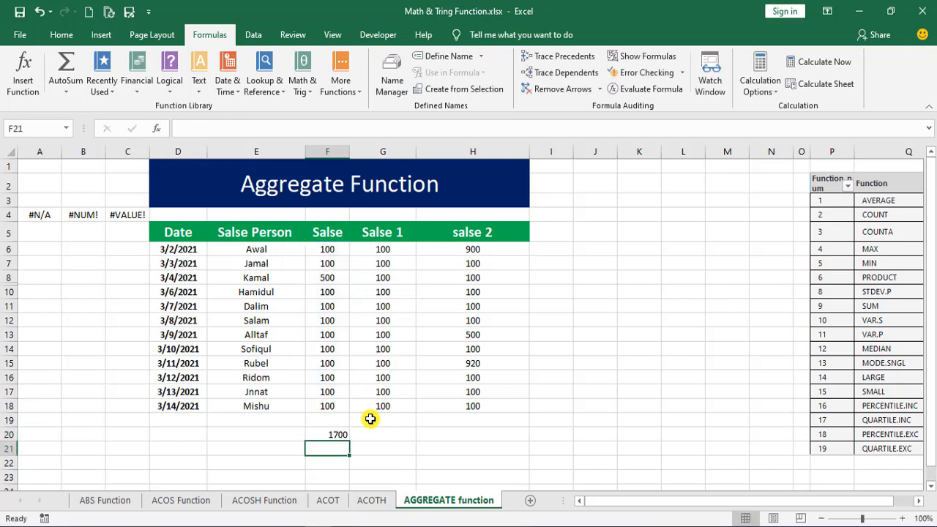
left_click(327, 438)
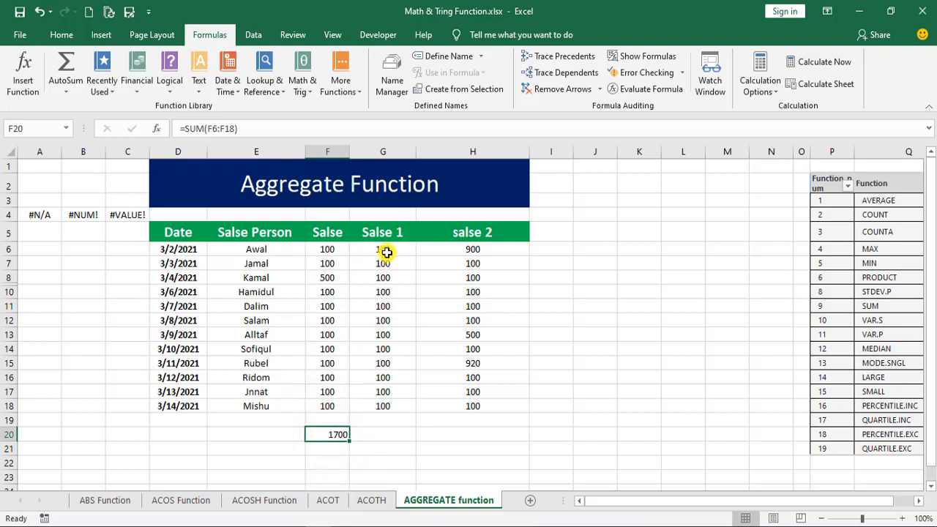
- Total the Salse 1 column in cell G20 with a SUBTOTAL formula using function number 9 over G6:G18
left_click(386, 433)
type("=")
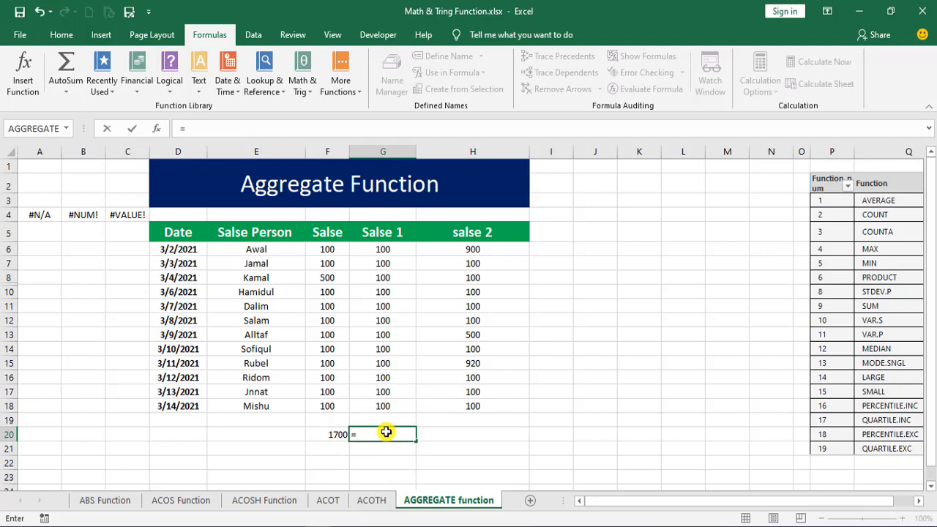
type("sub")
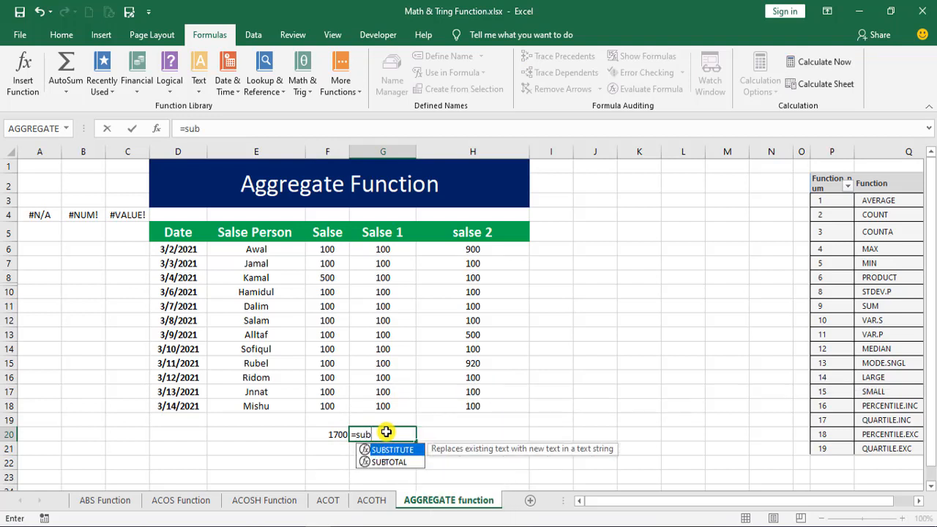
left_click(386, 465)
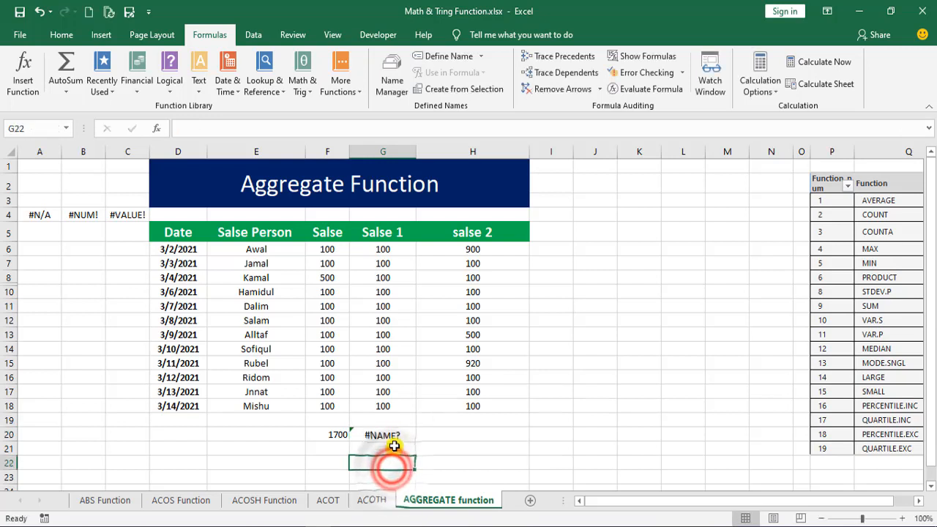
double_click(395, 437)
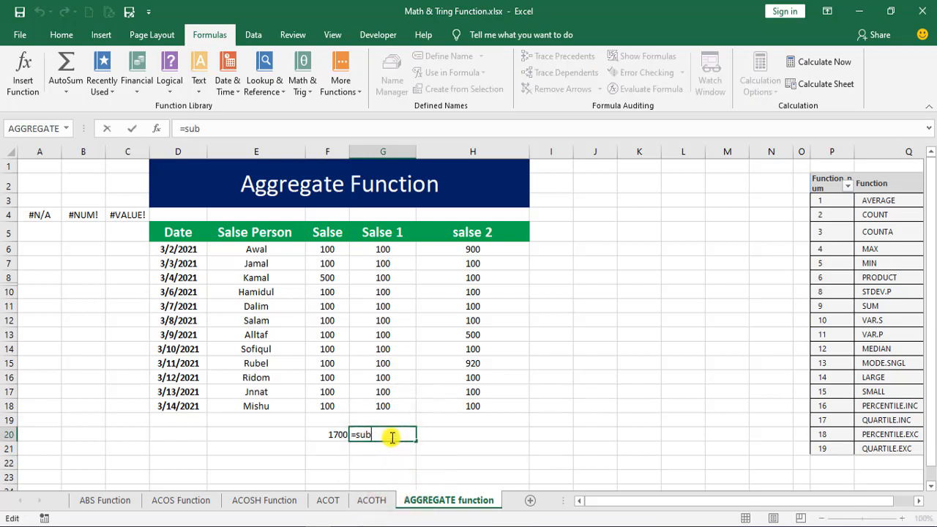
type("t")
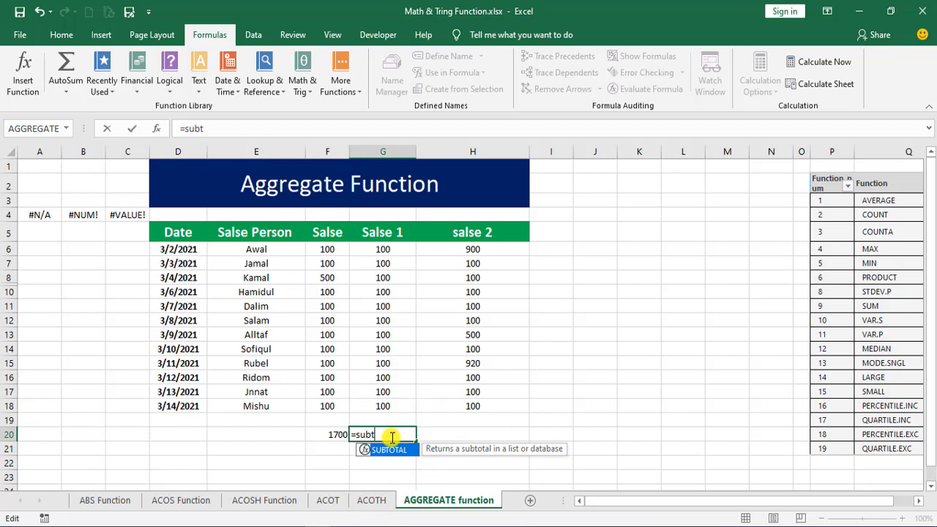
double_click(379, 450)
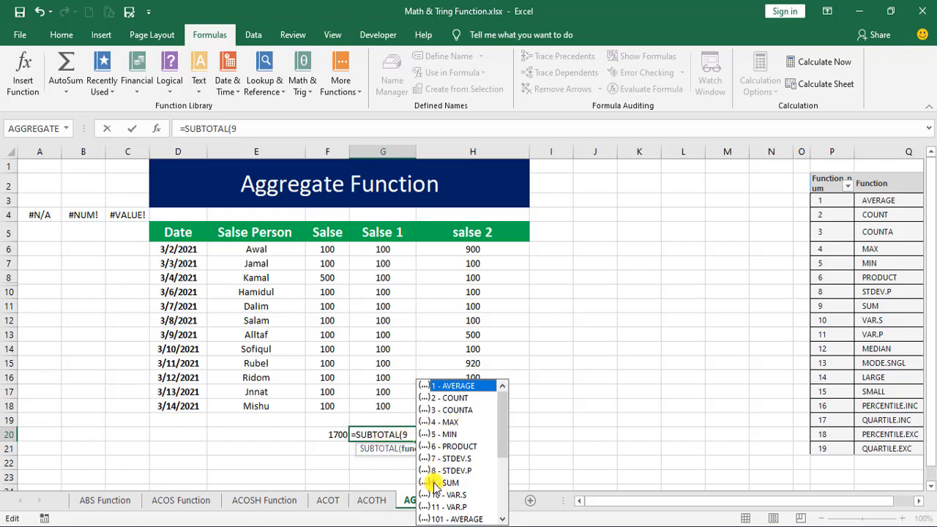
type(",")
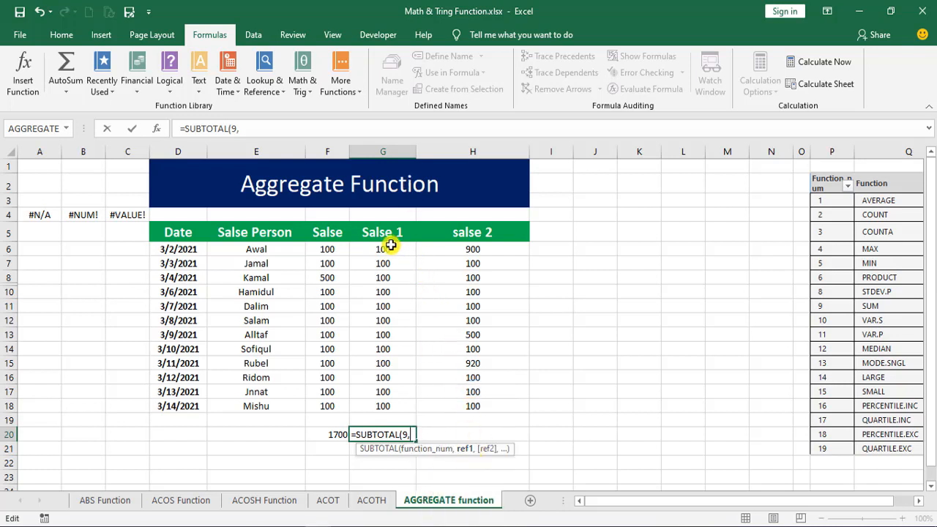
left_click_drag(383, 249, 398, 414)
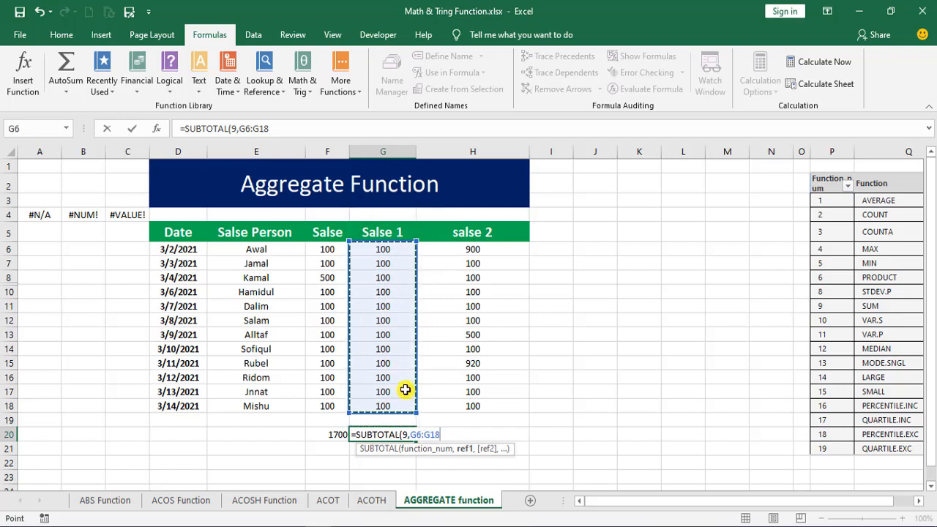
key("Return")
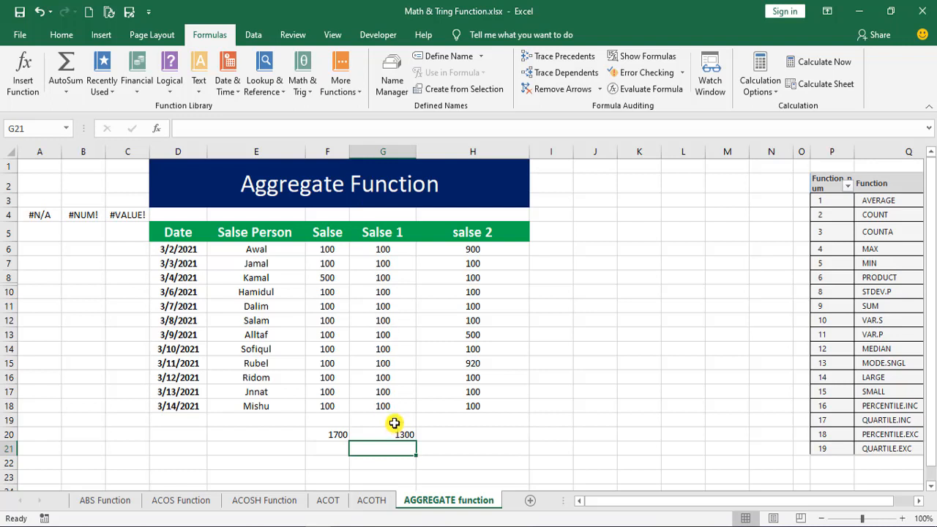
- Start an AGGREGATE formula in cell H20 with function number 9 (SUM)
left_click(450, 435)
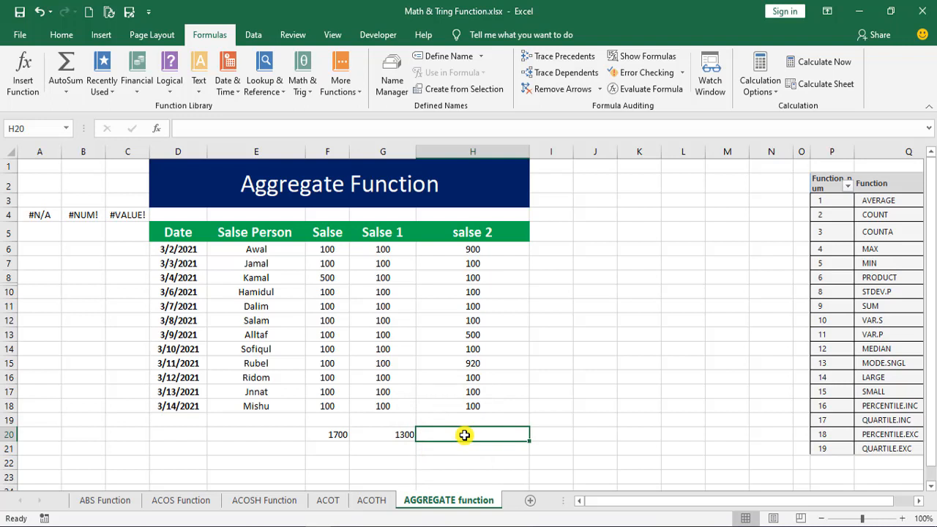
type("=")
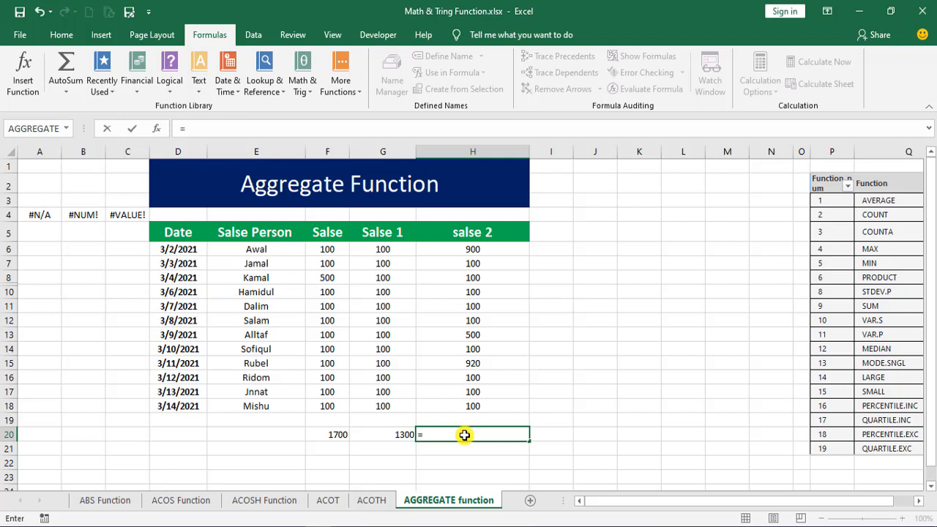
type("ag")
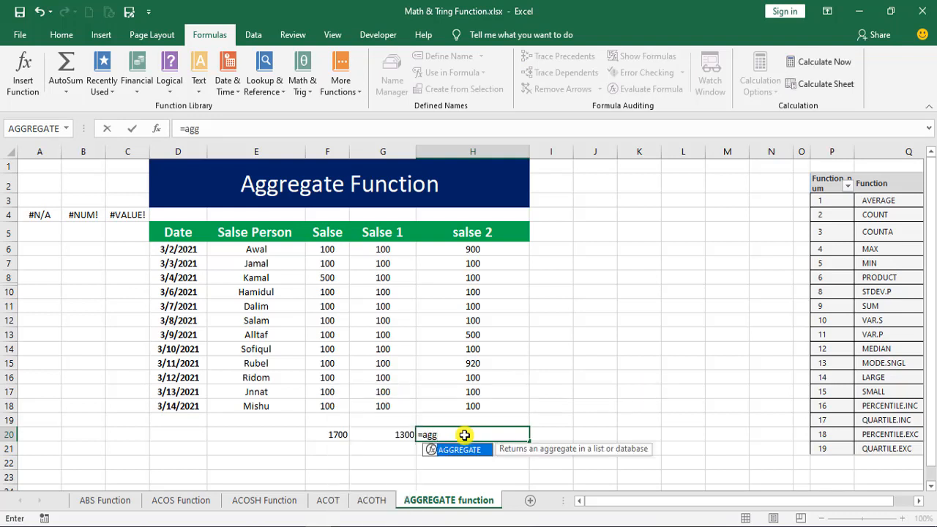
type("g")
double_click(460, 448)
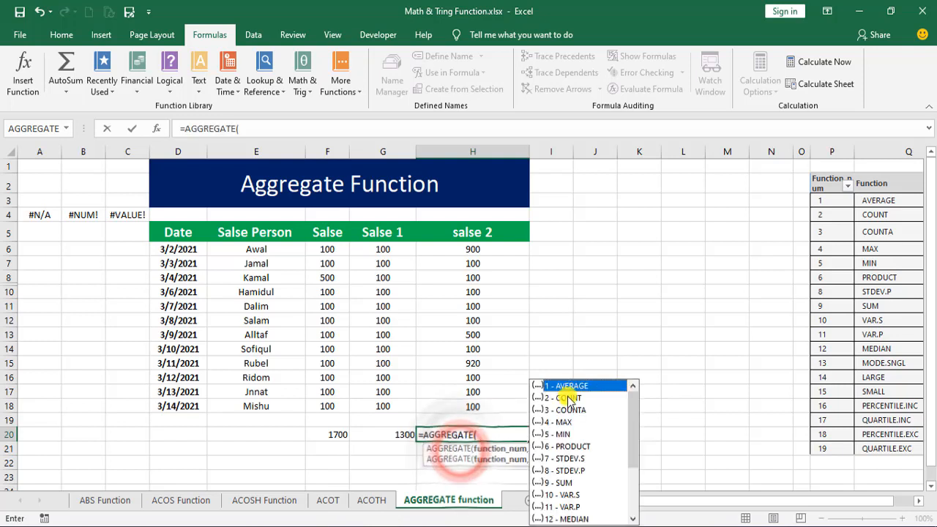
scroll(581, 468, "down", 2)
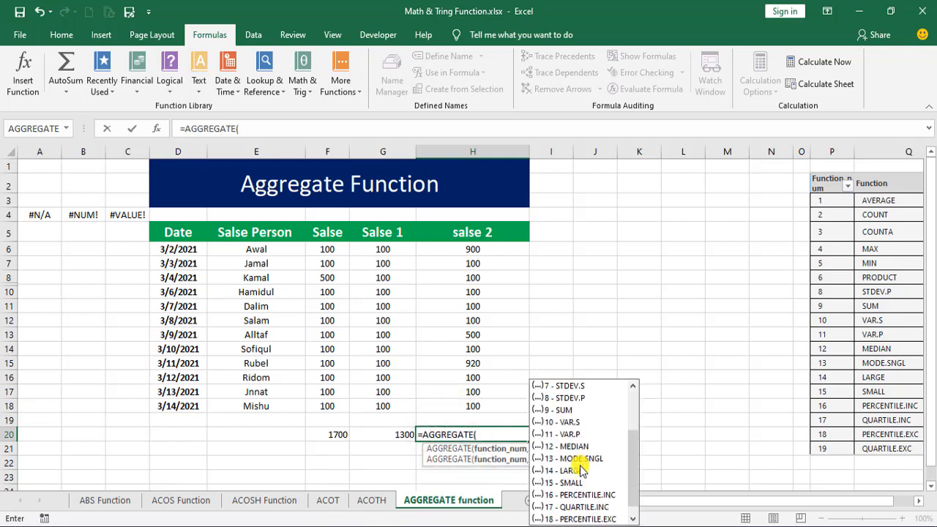
scroll(582, 471, "up", 2)
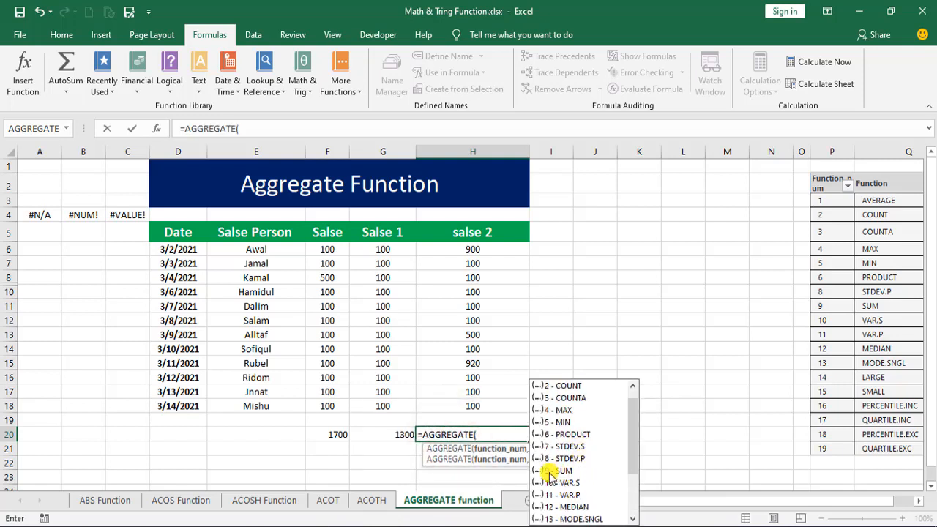
type("9")
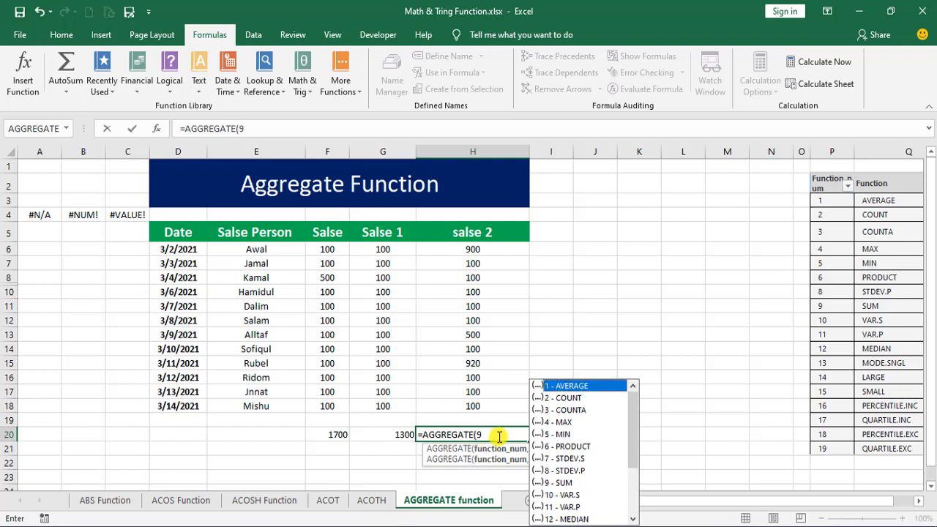
type(",")
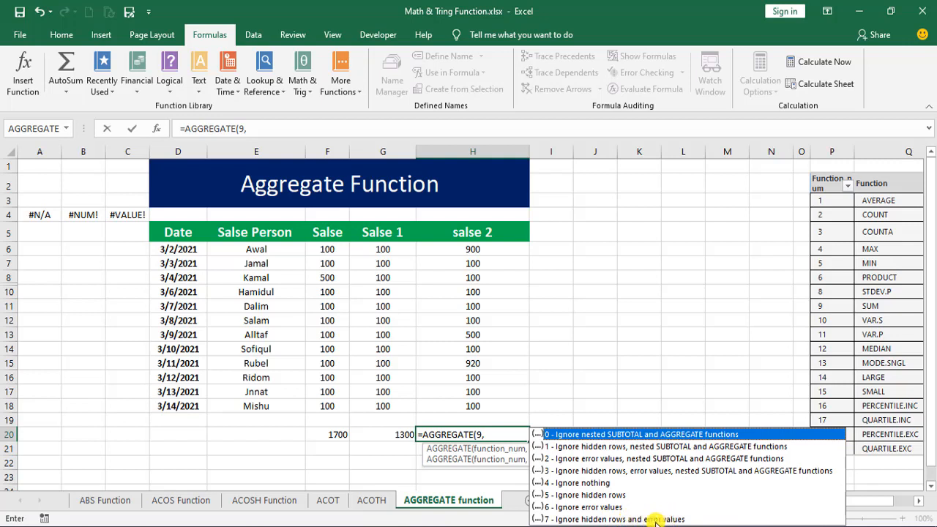
- Complete the AGGREGATE formula in H20 with option 7, ignoring hidden rows and error values, over H6:H18
double_click(560, 519)
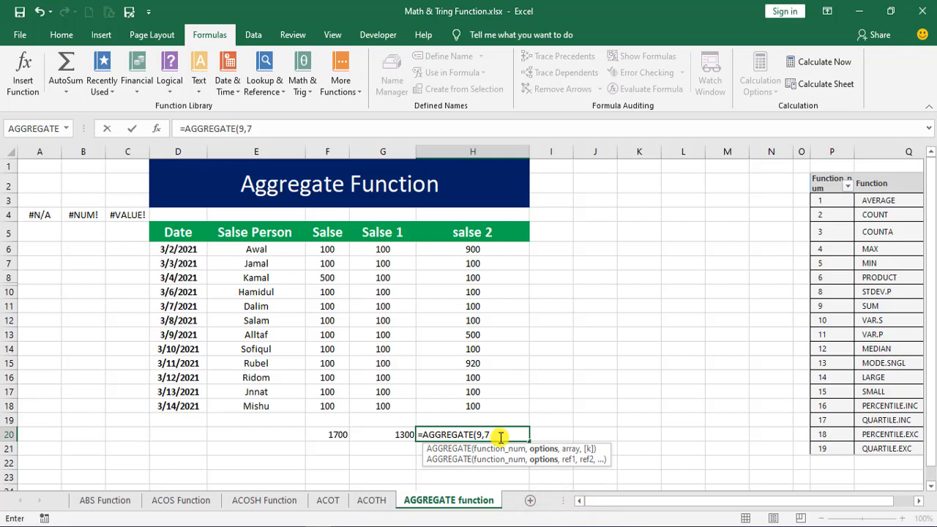
type(",")
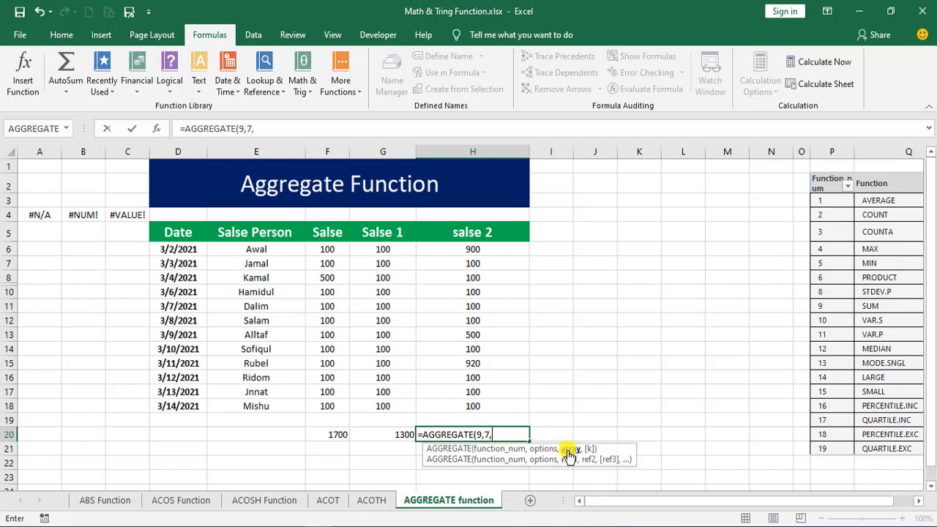
left_click(488, 250)
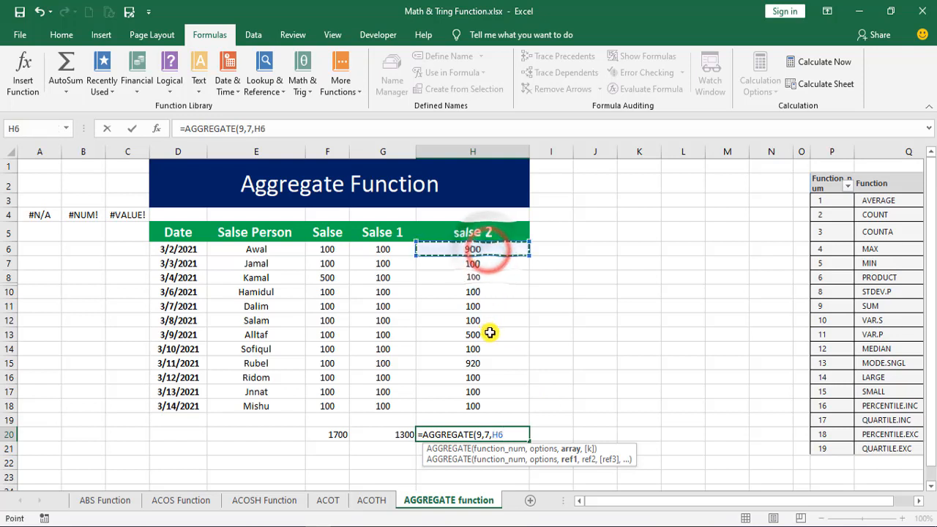
left_click_drag(487, 333, 455, 404)
left_click(460, 249)
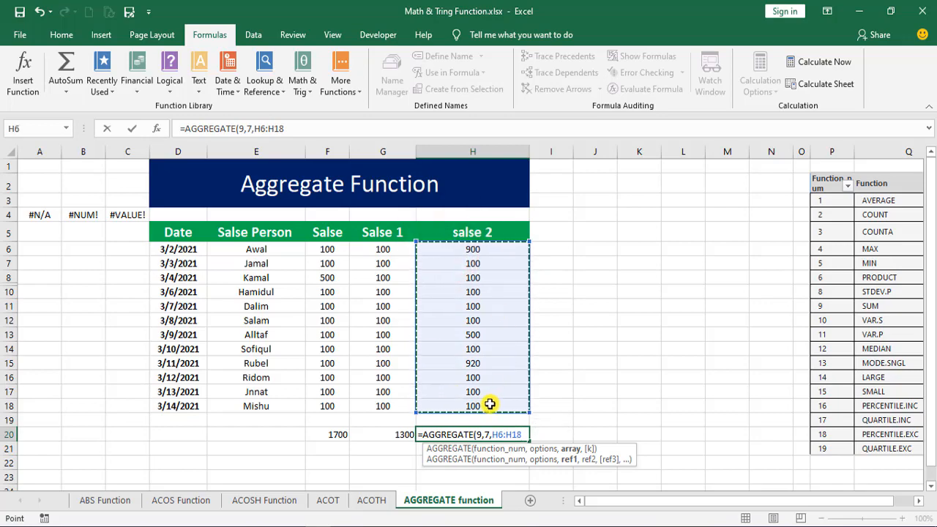
key("Return")
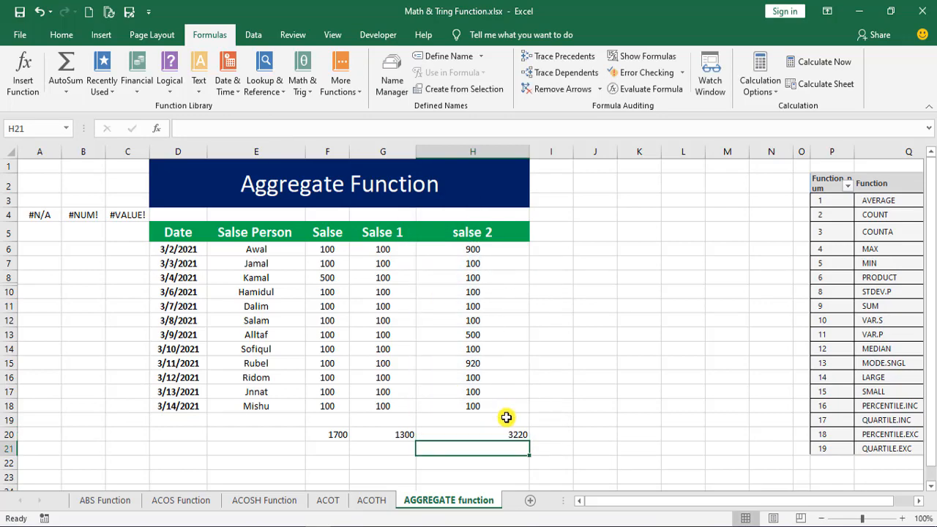
left_click(508, 435)
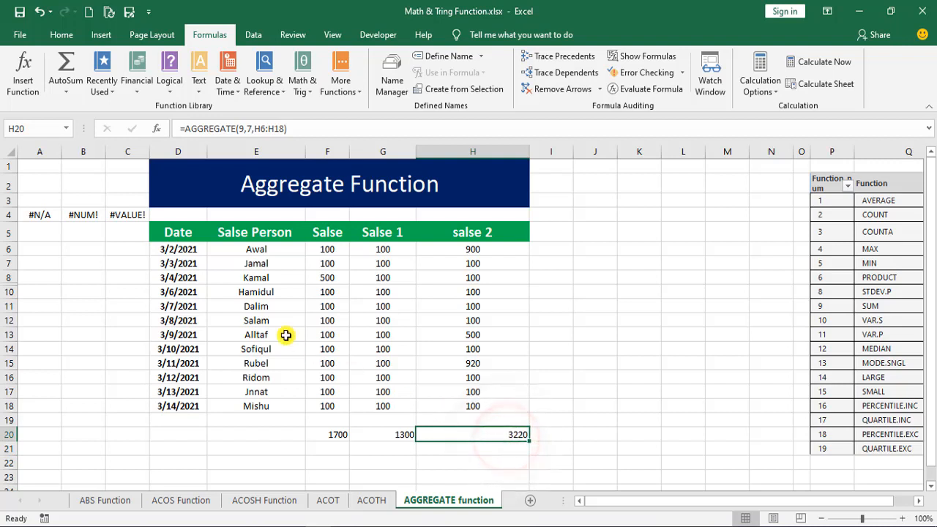
- Set cell F8 in the Salse column to 100
left_click(325, 277)
type("1")
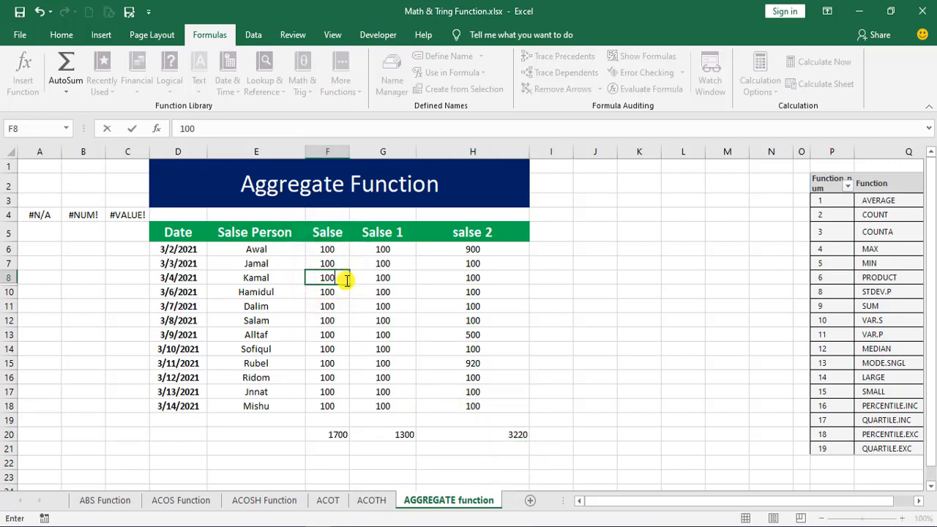
type("00")
key("Return")
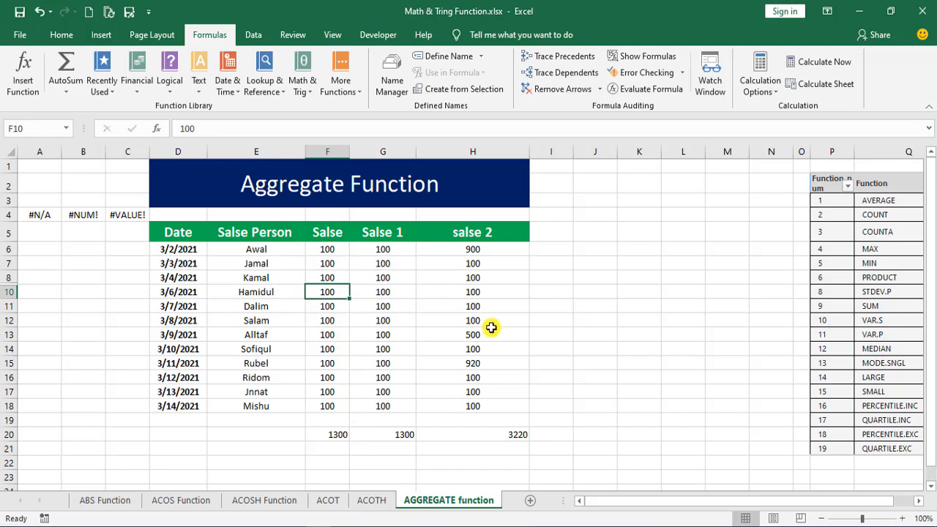
- Set cells H15, H6 and H13 in the salse 2 column to 100
left_click(483, 363)
type("100")
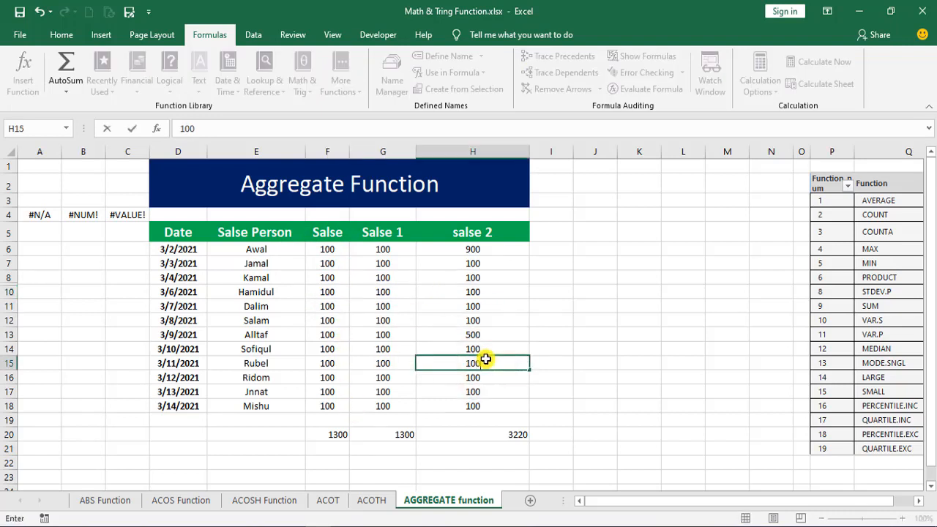
key("Return")
left_click(482, 249)
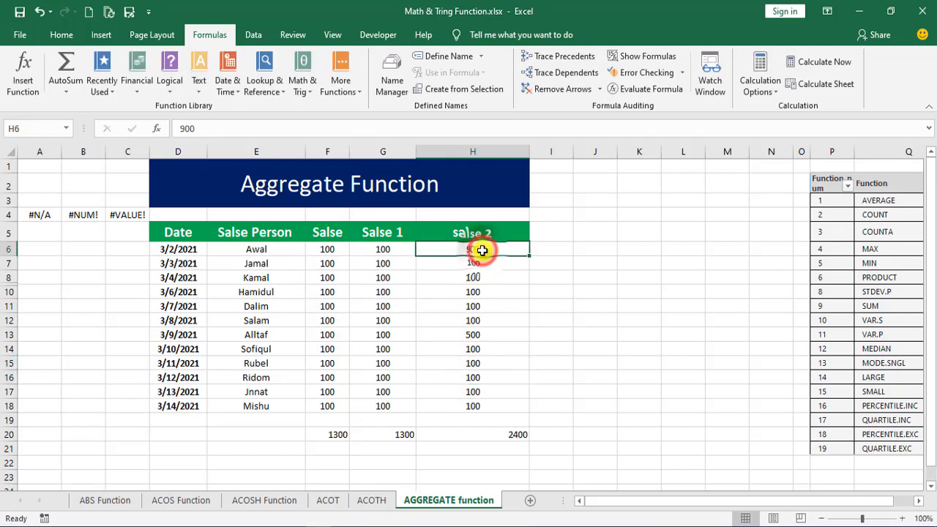
type("100")
key("Return")
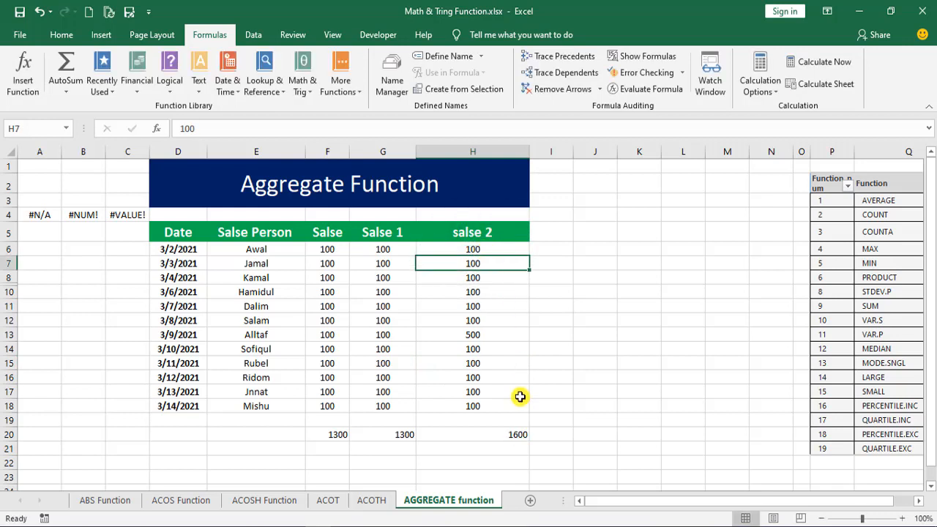
left_click(480, 329)
type("1")
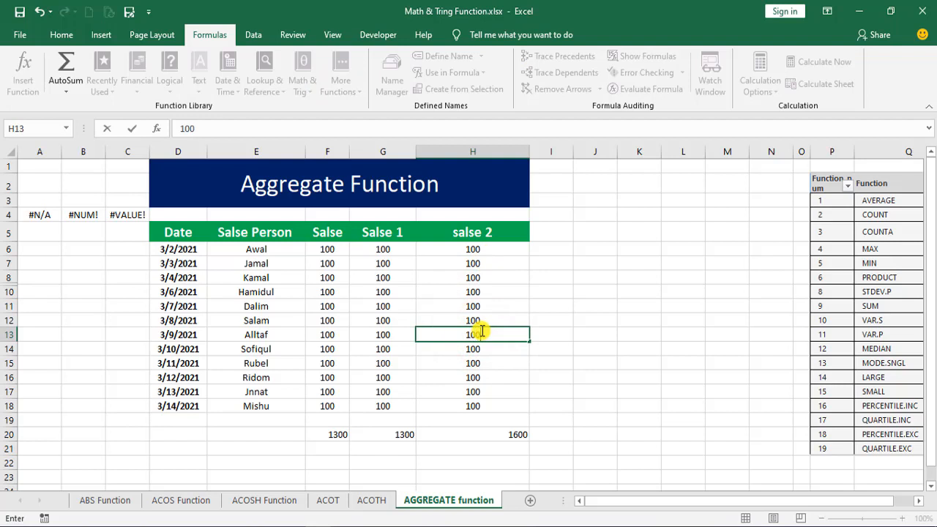
type("00")
key("Return")
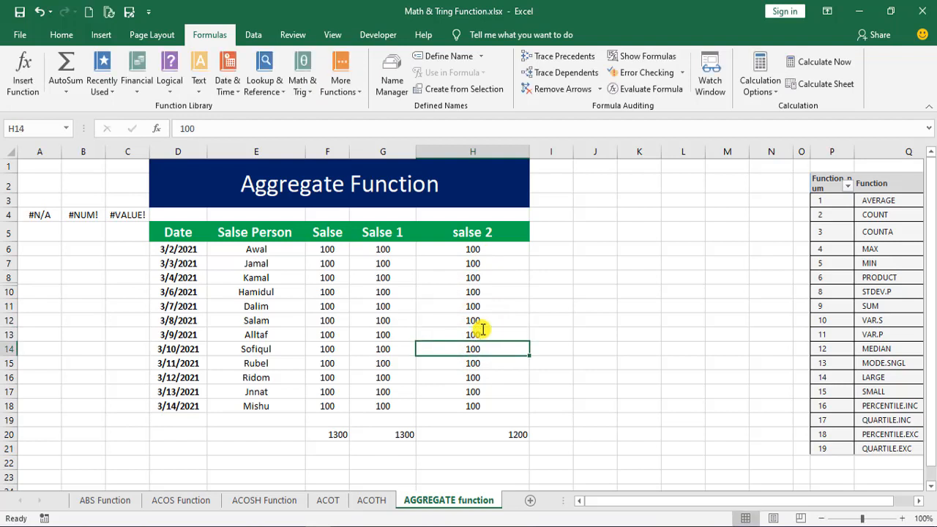
left_click(484, 408)
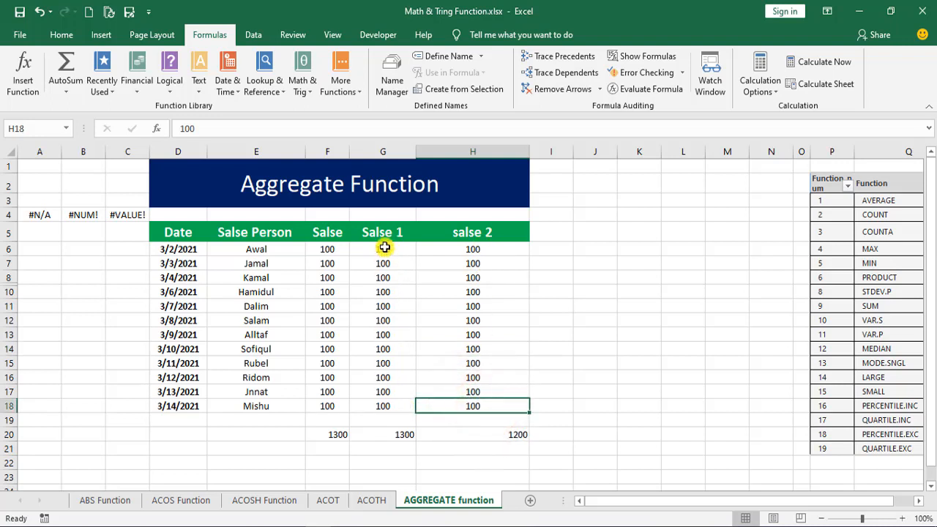
left_click_drag(384, 247, 383, 411)
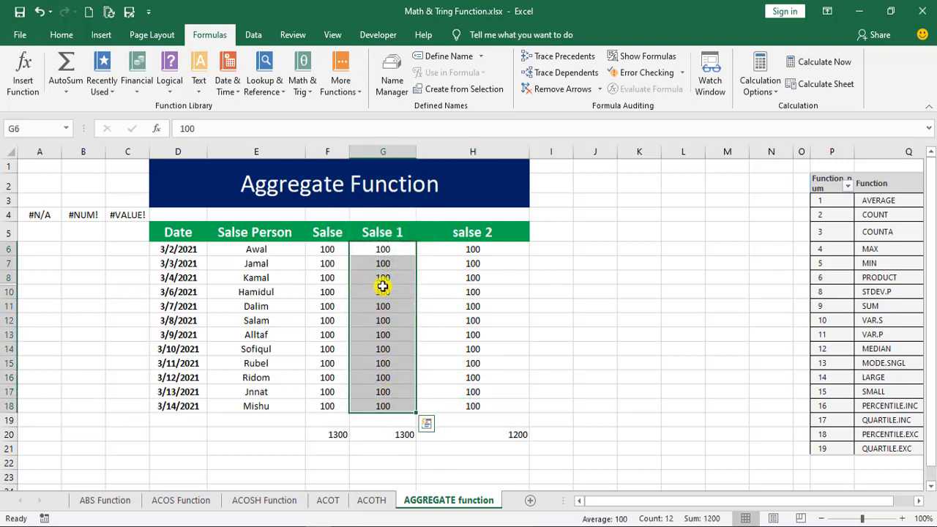
left_click_drag(329, 251, 327, 405)
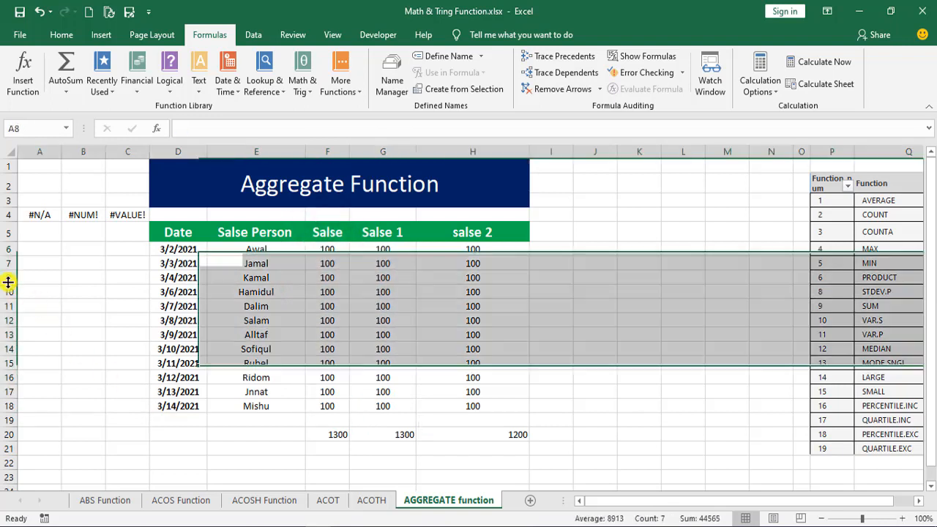
- Unhide row 9 between rows 8 and 10 of the sales table
right_click(13, 278)
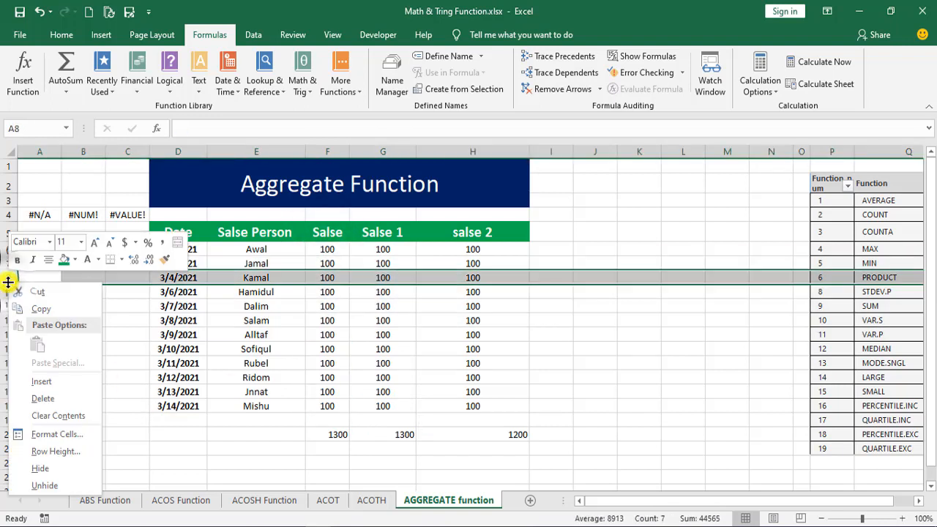
left_click(43, 486)
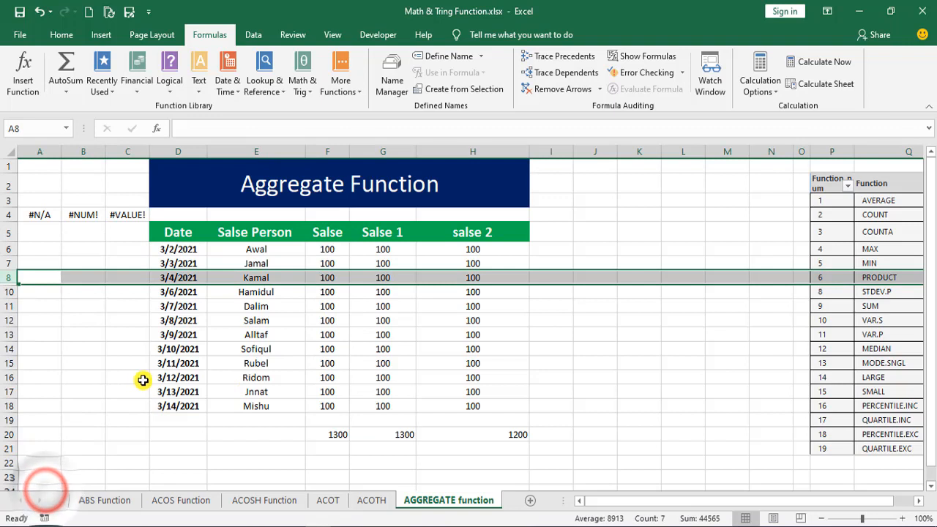
right_click(9, 277)
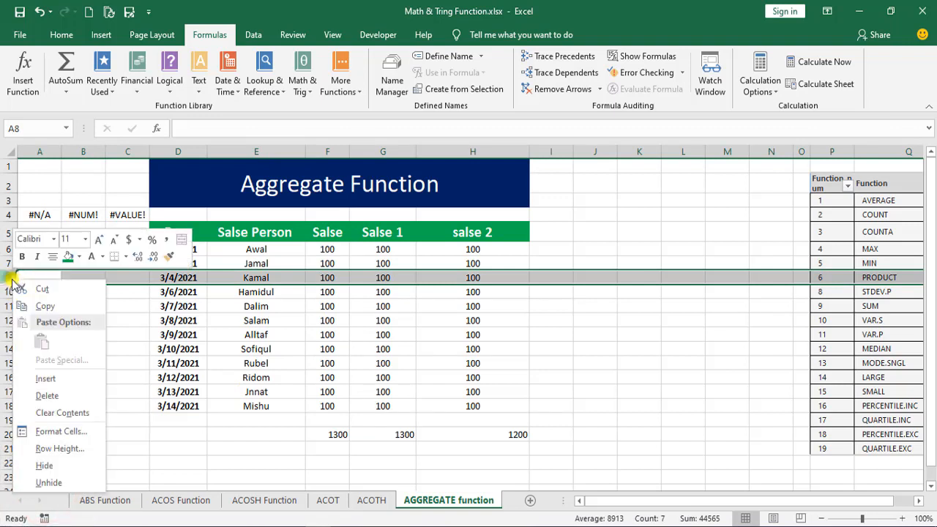
left_click(50, 482)
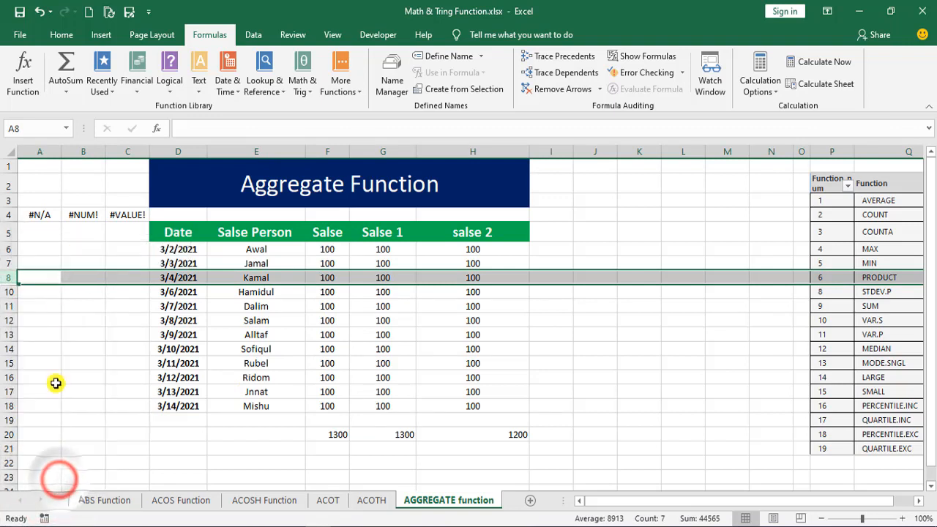
right_click(12, 288)
left_click(37, 485)
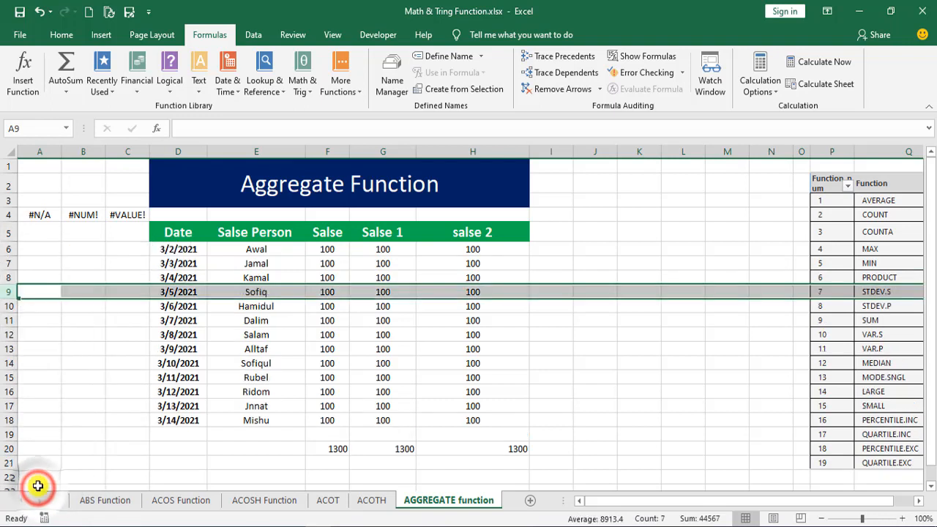
- Compare the SUM formula in F20 with the AGGREGATE formula in H20
left_click(490, 433)
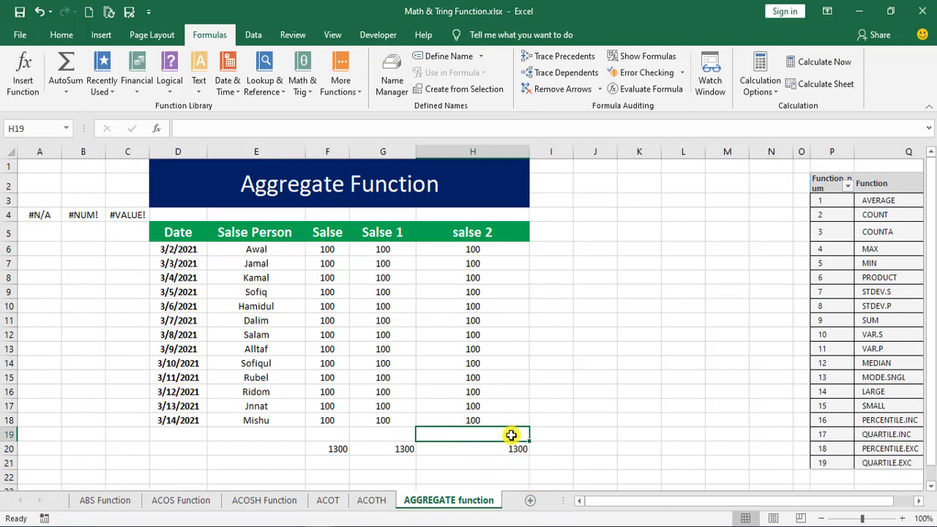
left_click(331, 448)
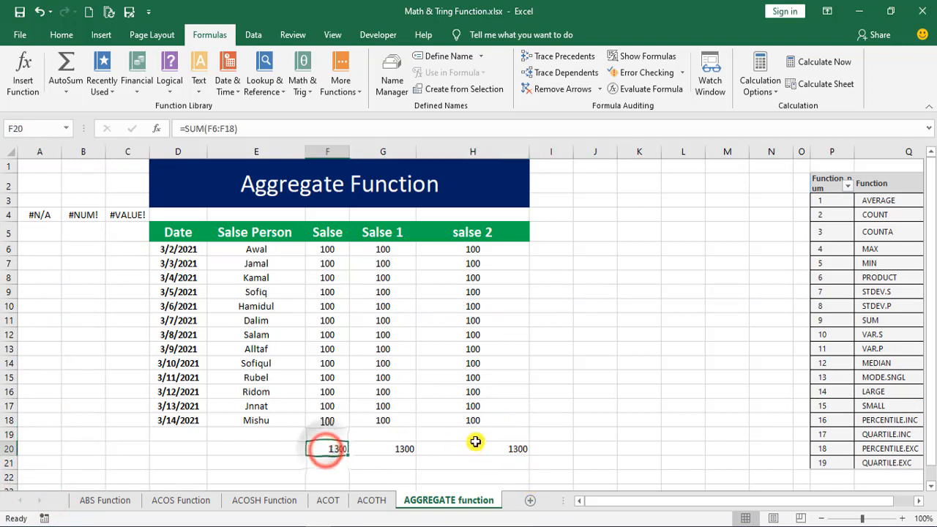
left_click(519, 451)
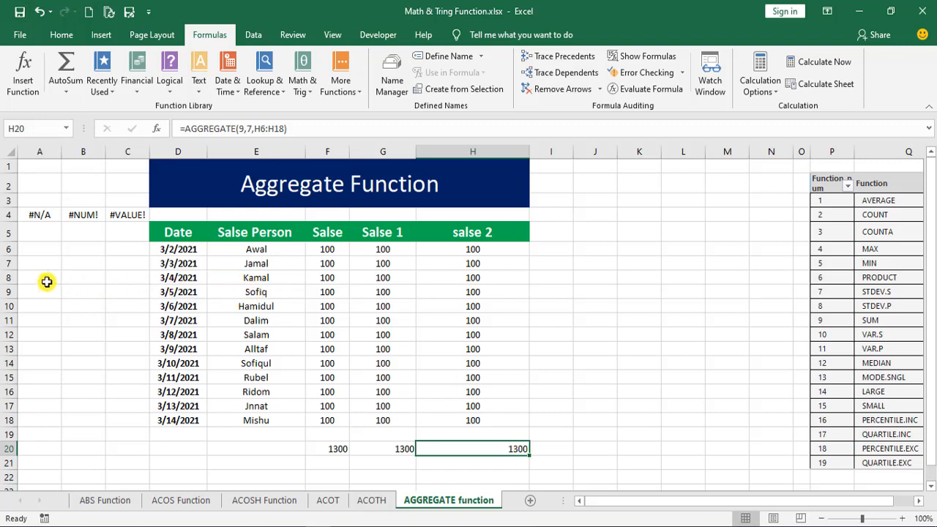
mouse_move(2, 222)
left_mouse_down()
mouse_move(27, 243)
mouse_move(45, 240)
mouse_move(38, 265)
mouse_move(2, 258)
mouse_move(17, 299)
mouse_move(2, 286)
left_mouse_up()
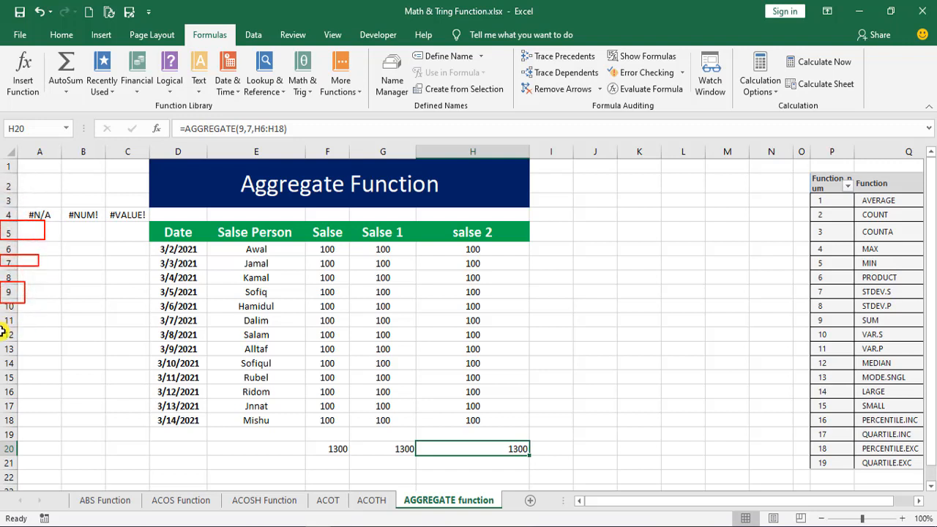
left_click_drag(2, 332, 17, 336)
key("Escape")
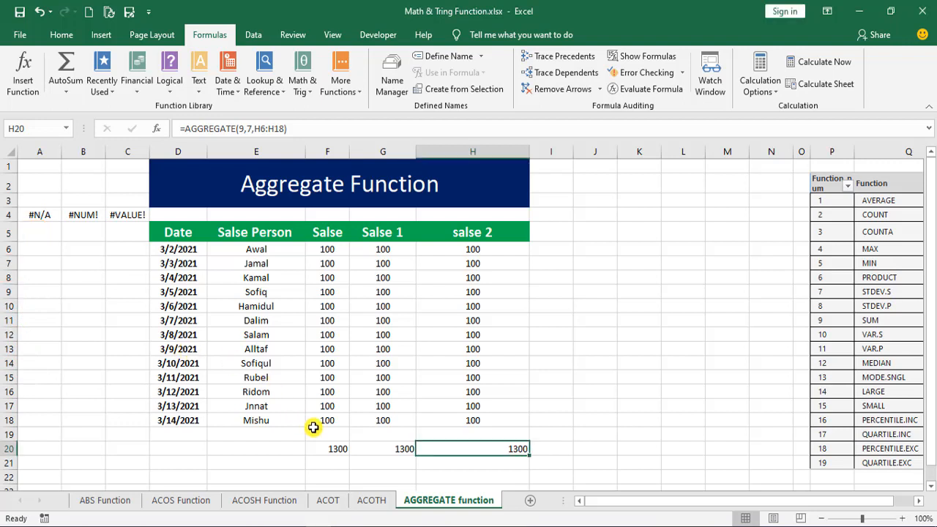
mouse_move(303, 437)
left_mouse_down()
mouse_move(330, 441)
mouse_move(347, 459)
mouse_move(413, 458)
left_mouse_up()
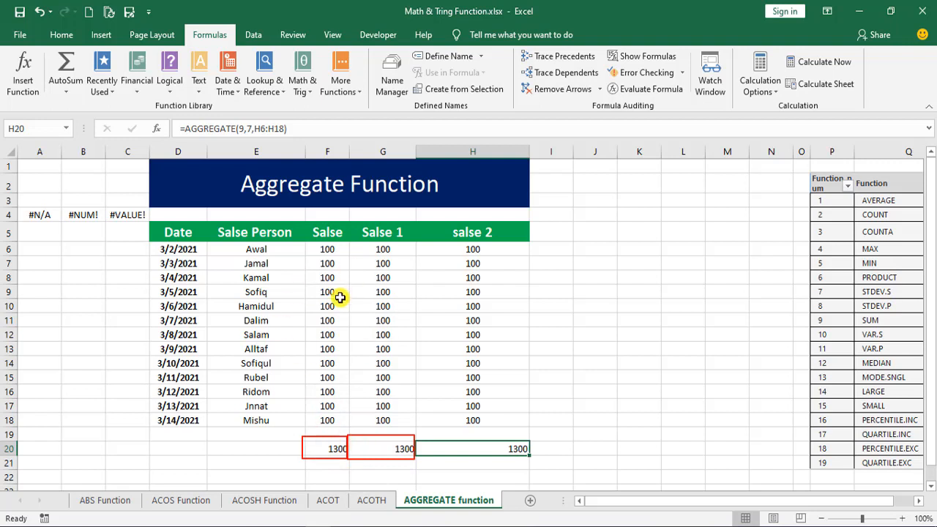
- Hide row 7 of the sales table, and undo the hiding
mouse_move(4, 256)
left_mouse_down()
mouse_move(17, 286)
mouse_move(25, 412)
left_mouse_up()
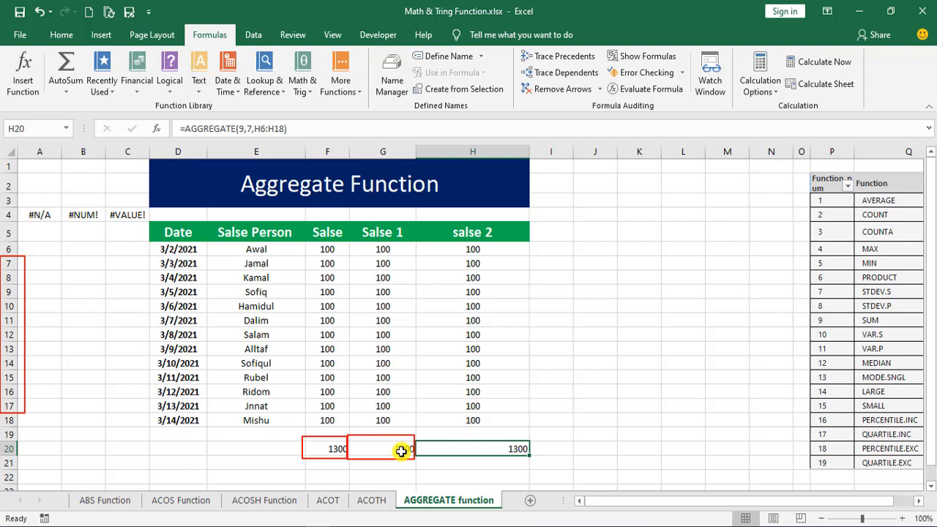
key("Escape")
left_click(12, 263)
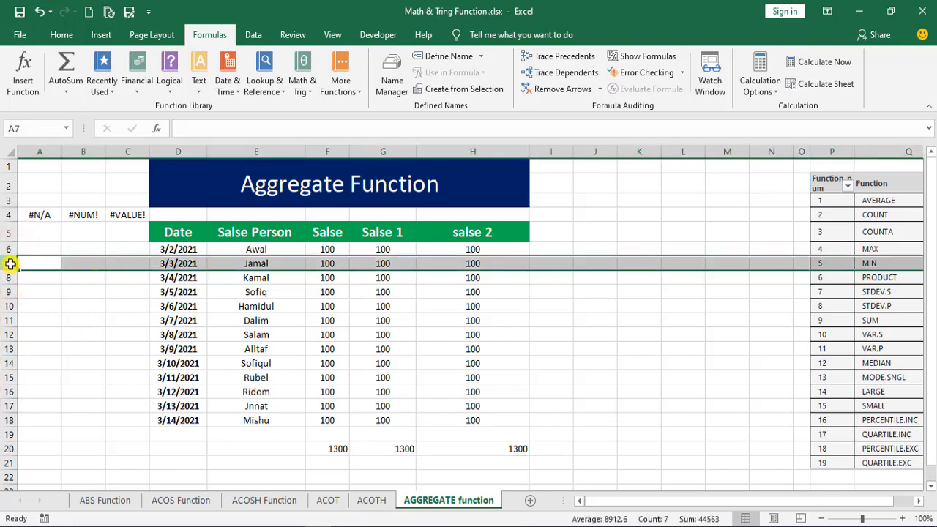
right_click(11, 264)
left_click(56, 449)
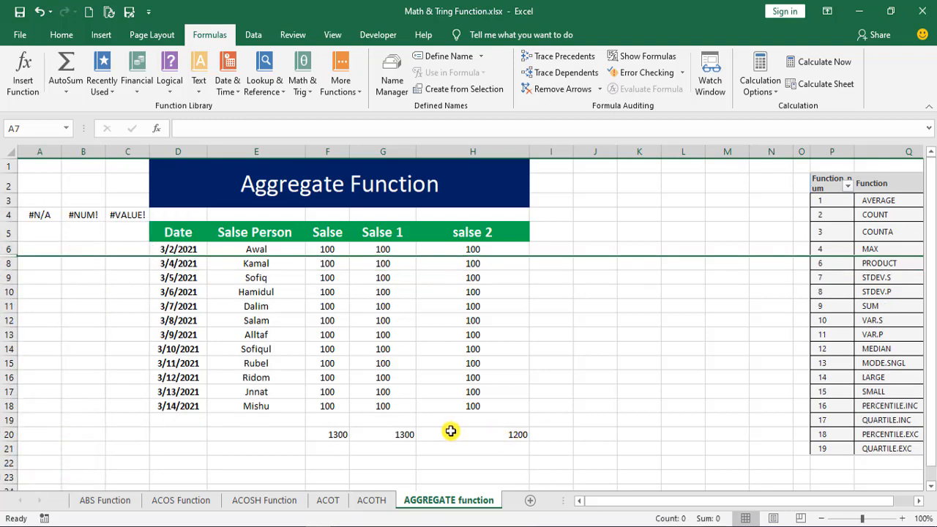
key("ctrl+z")
- Check the total formulas in F20 and G20, and center the total in H20 horizontally and vertically
left_click(339, 449)
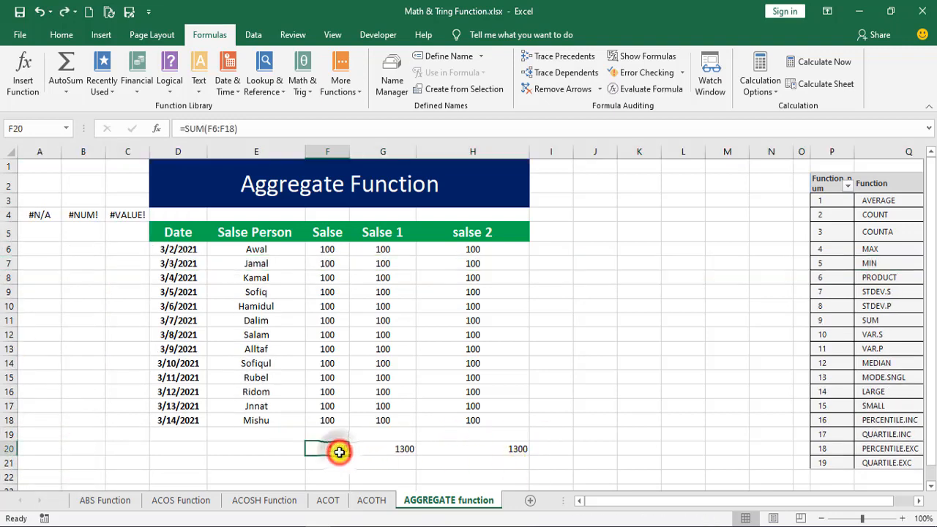
left_click(395, 448)
left_click(508, 448)
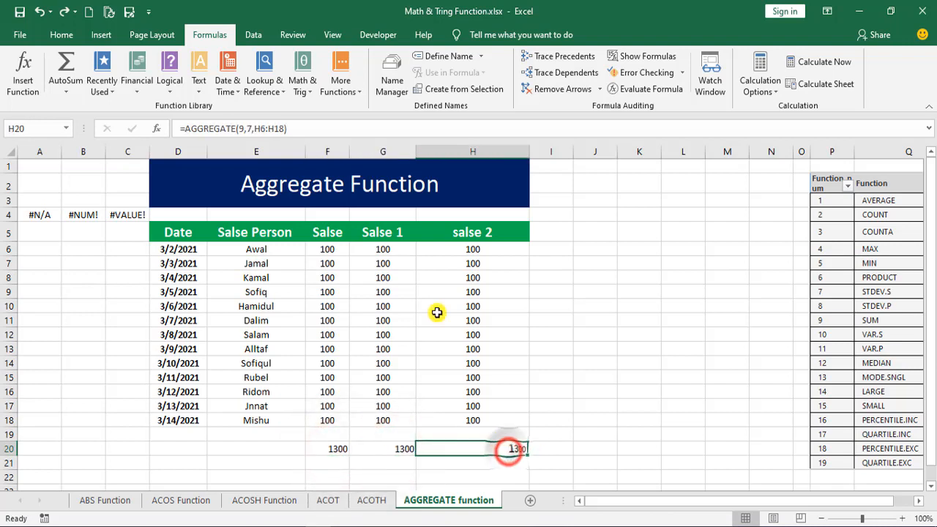
left_click(50, 35)
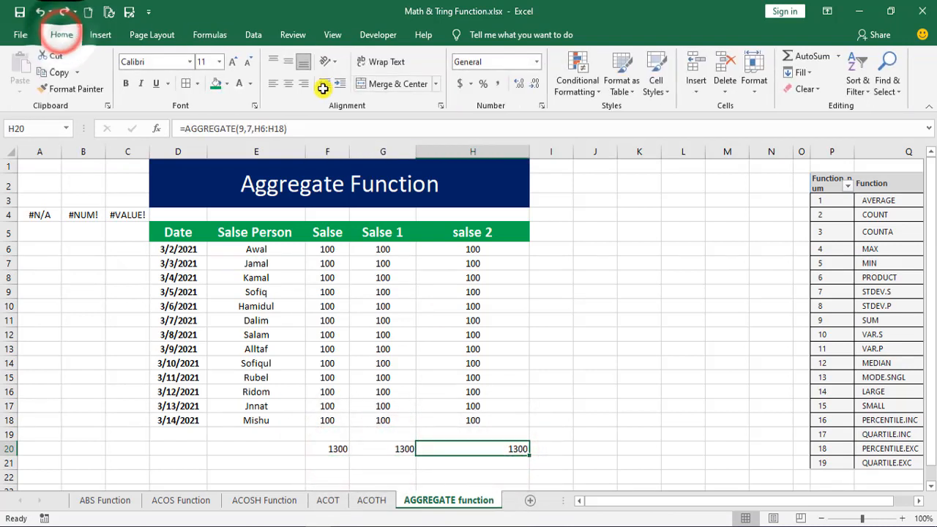
left_click(282, 84)
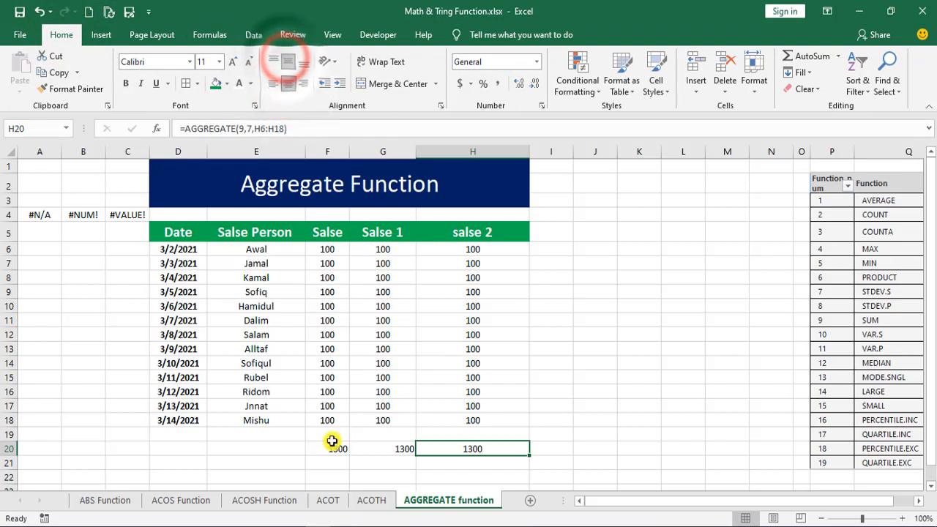
- Format the totals in F20:H20 as bold, 18-point, purple text
left_click_drag(324, 448, 467, 454)
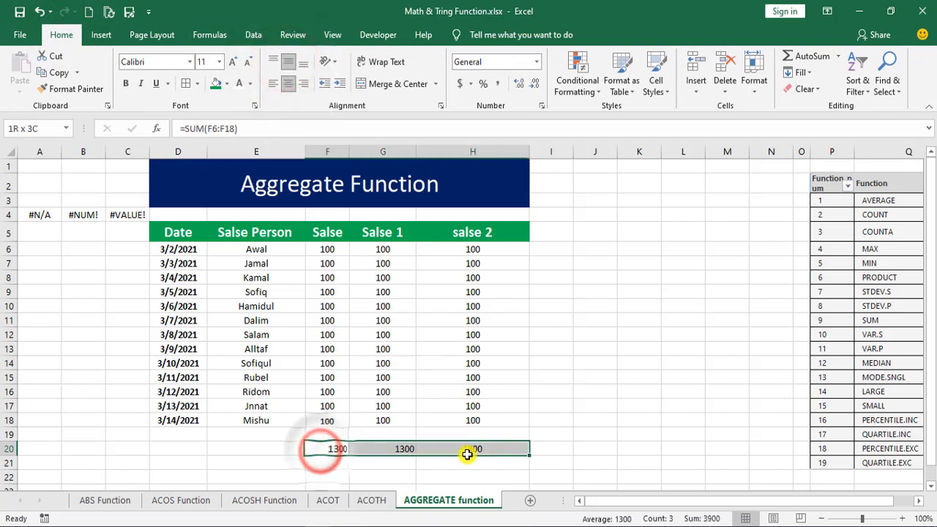
left_click(126, 82)
left_click(233, 62)
left_click(233, 61)
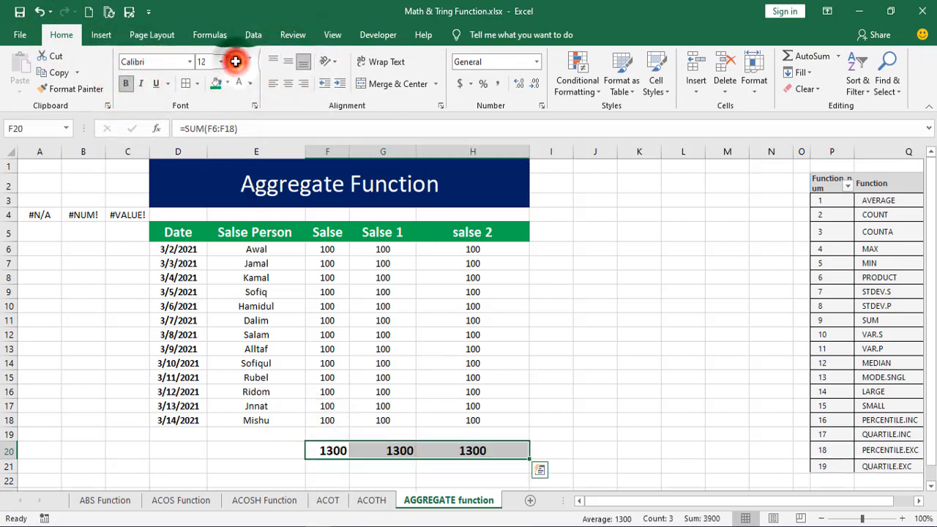
left_click(233, 61)
left_click(233, 61)
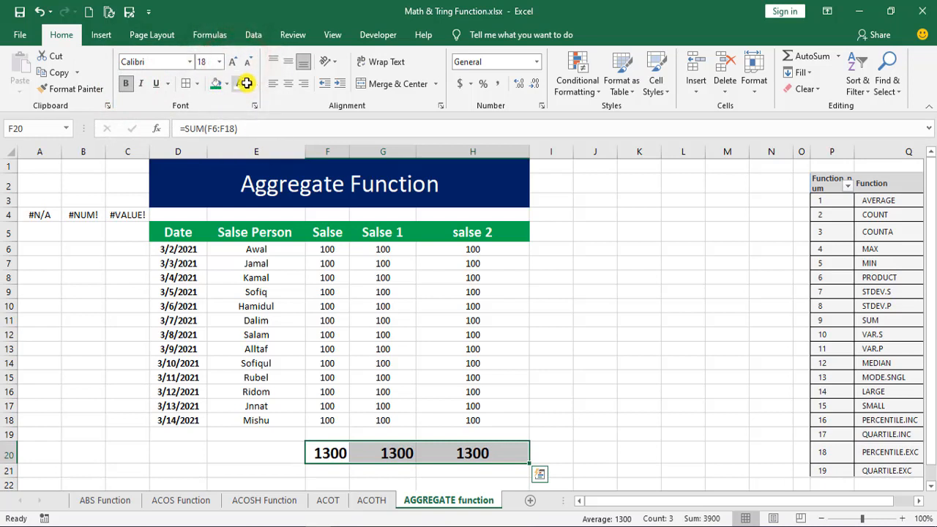
left_click(248, 83)
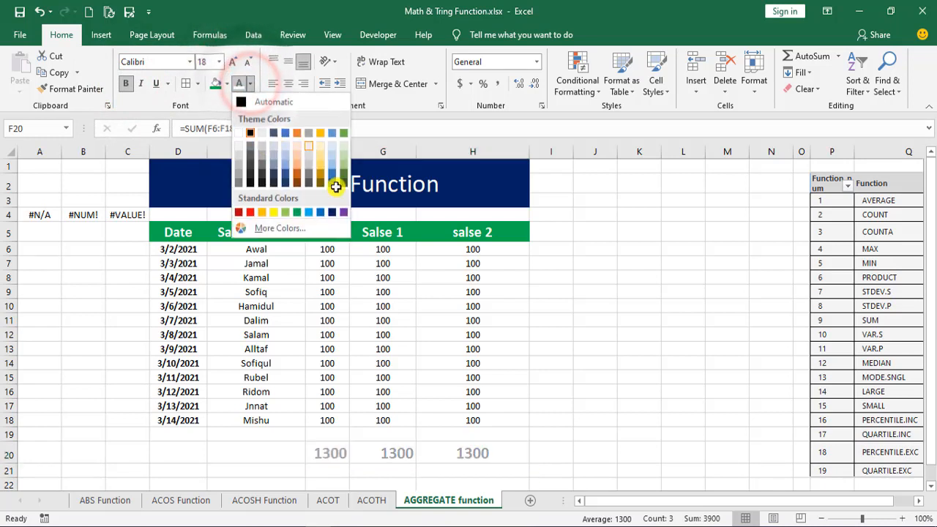
left_click(345, 213)
left_click(454, 453)
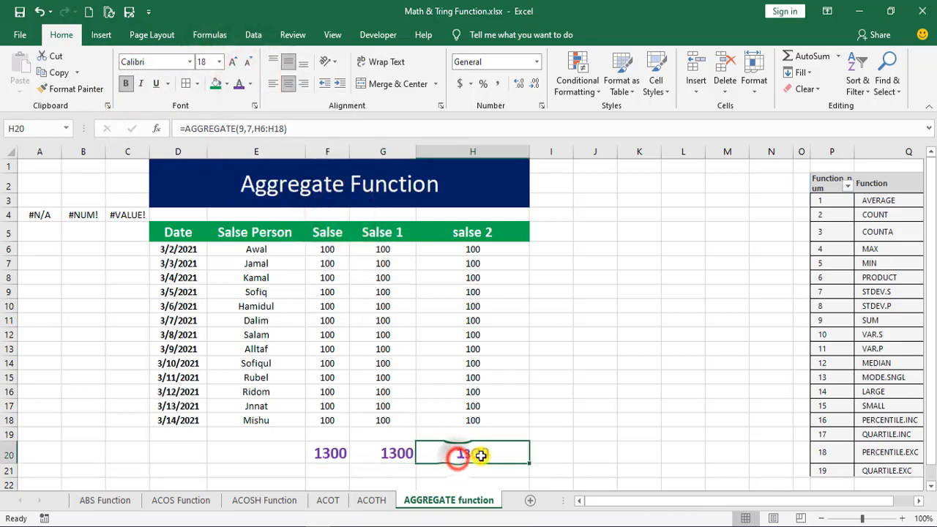
- Hide row 7 of the sales table
left_click(323, 452)
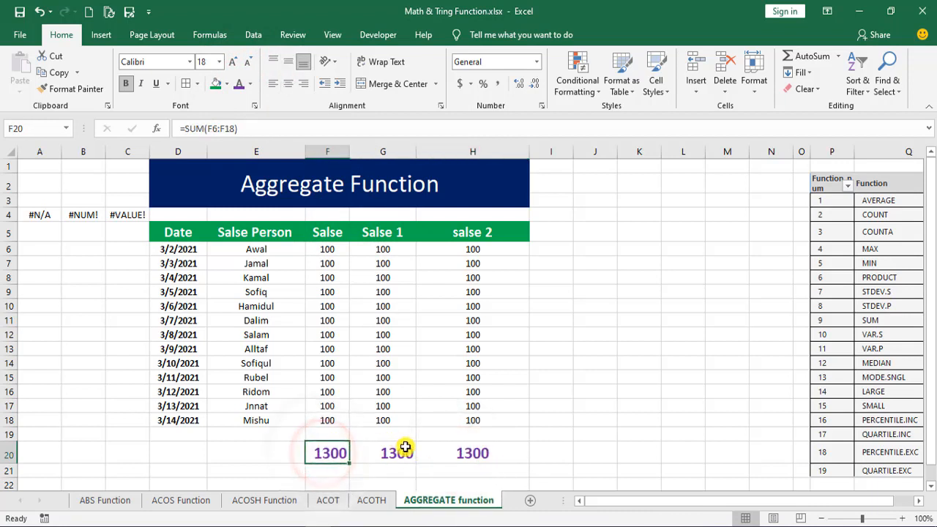
right_click(8, 263)
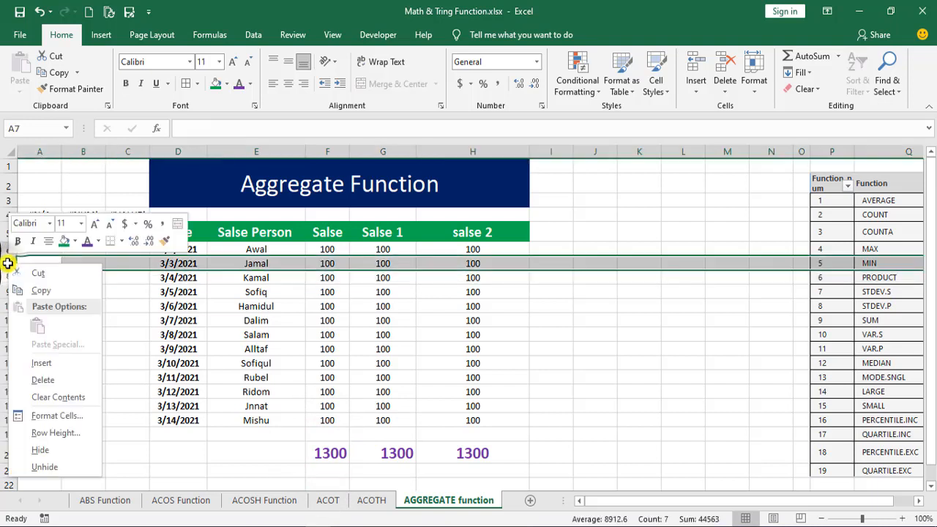
left_click(36, 448)
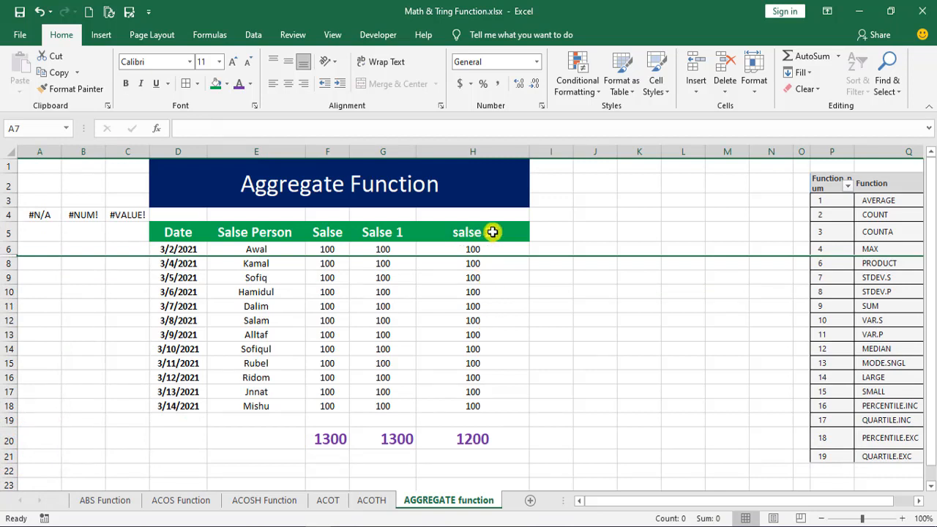
- Compare the AGGREGATE, SUBTOTAL and SUM totals in row 20, checking the sum of the visible Salse values in column F
left_click(478, 442)
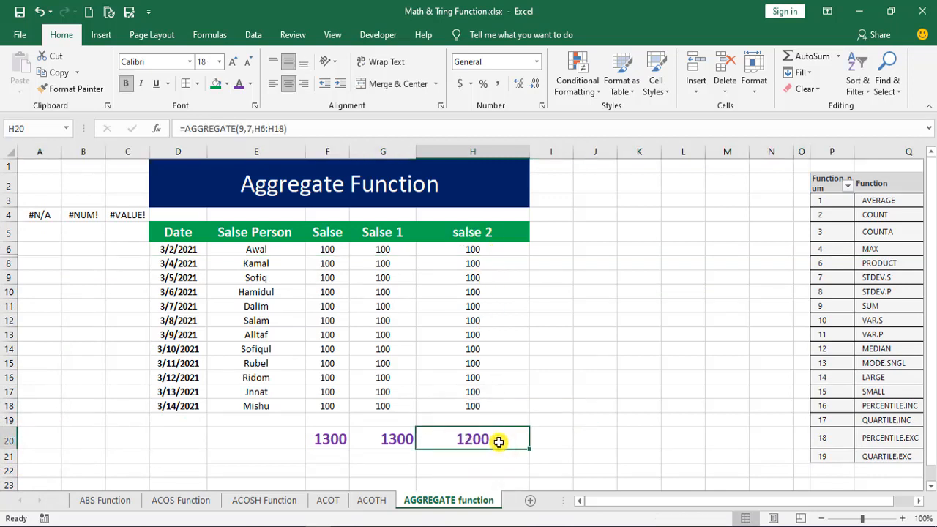
left_click(382, 232)
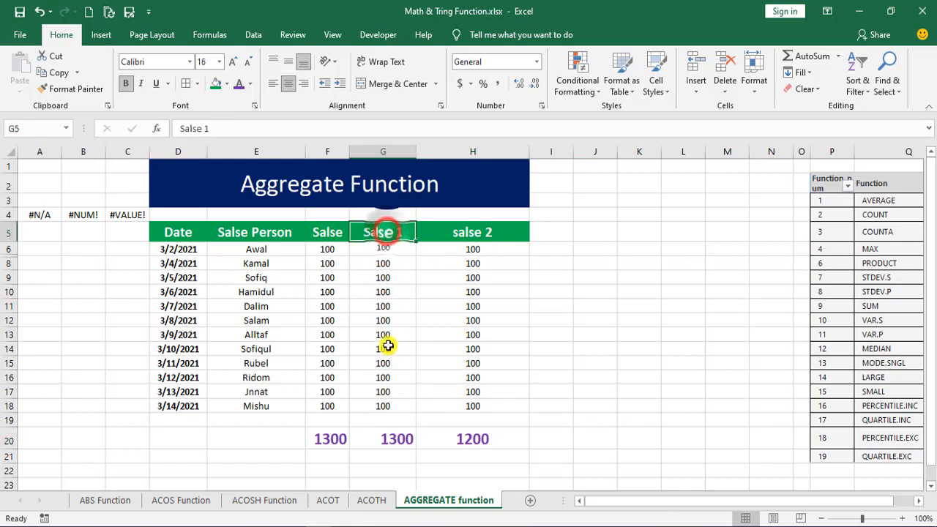
left_click(388, 441)
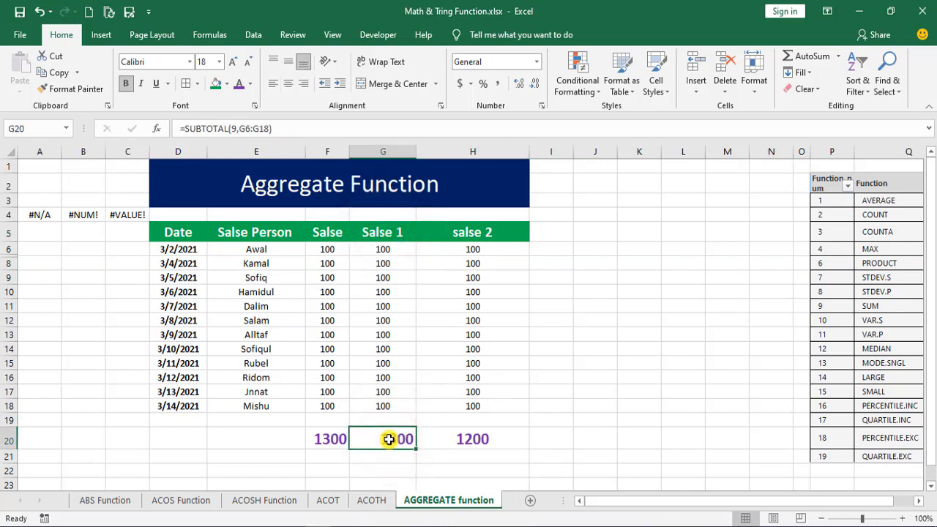
left_click(316, 440)
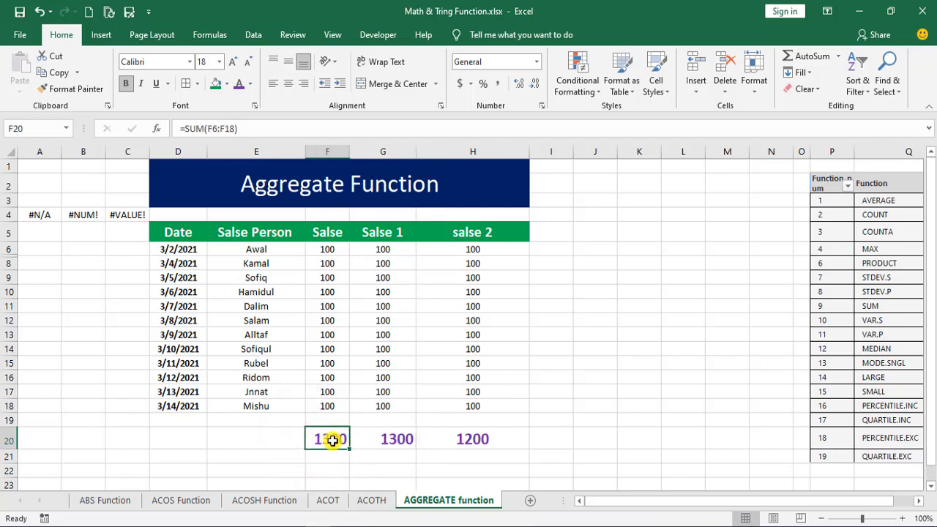
left_click_drag(328, 250, 326, 406)
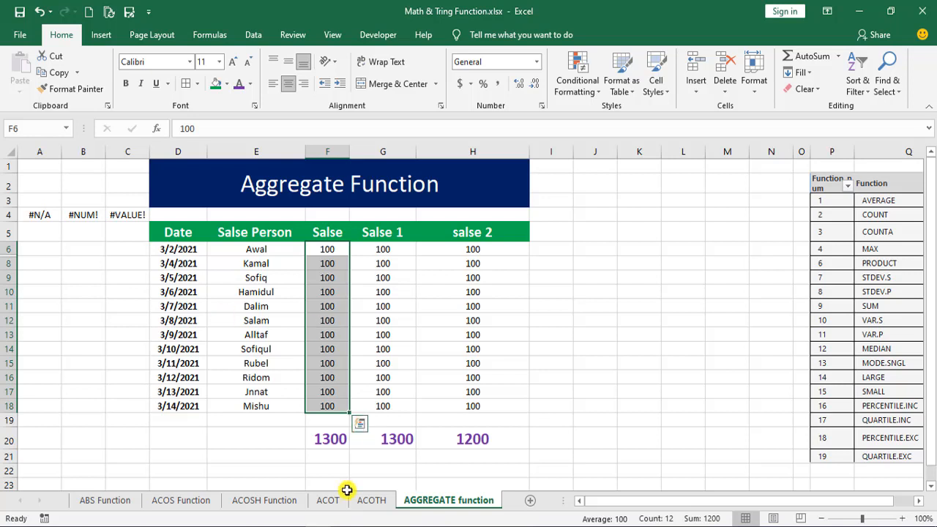
left_click(333, 440)
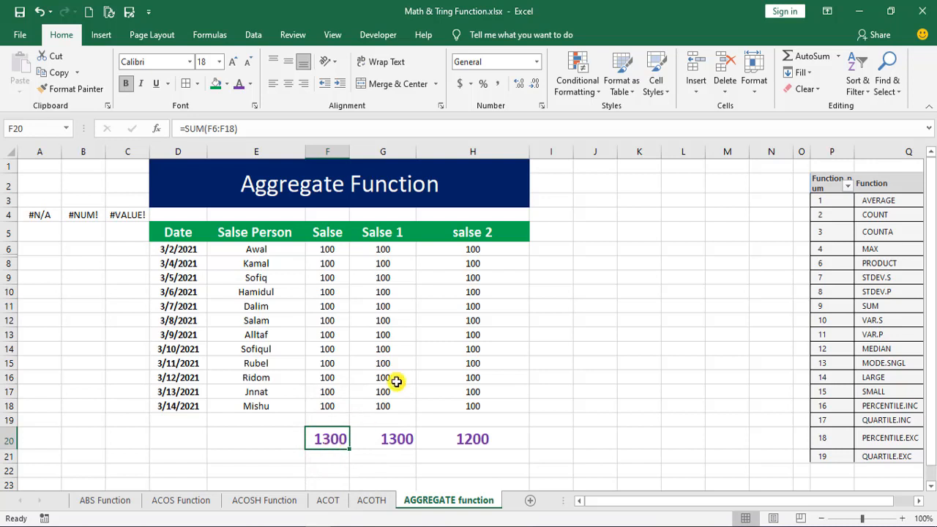
left_click(468, 437)
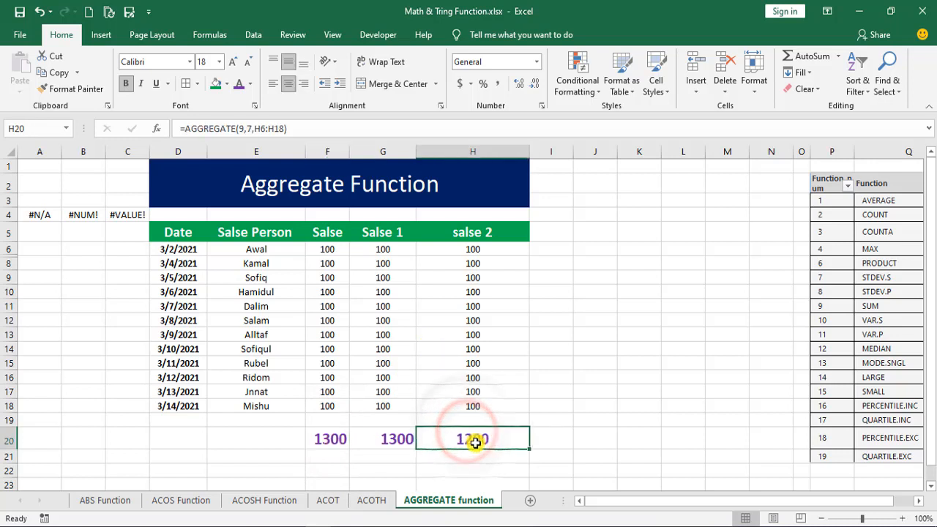
- Copy the error values #N/A, #NUM! and #VALUE! from A4:C4 into F12:H12
left_click_drag(35, 215, 104, 212)
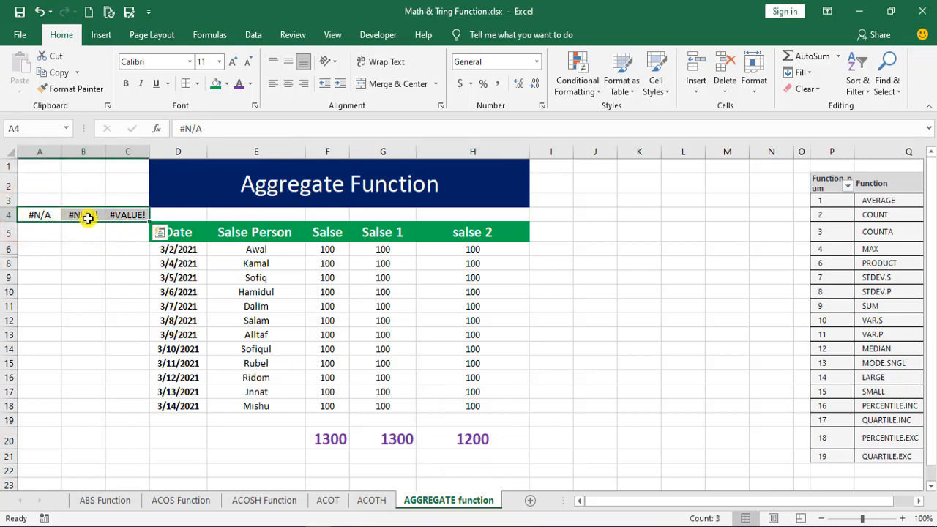
key("ctrl+c")
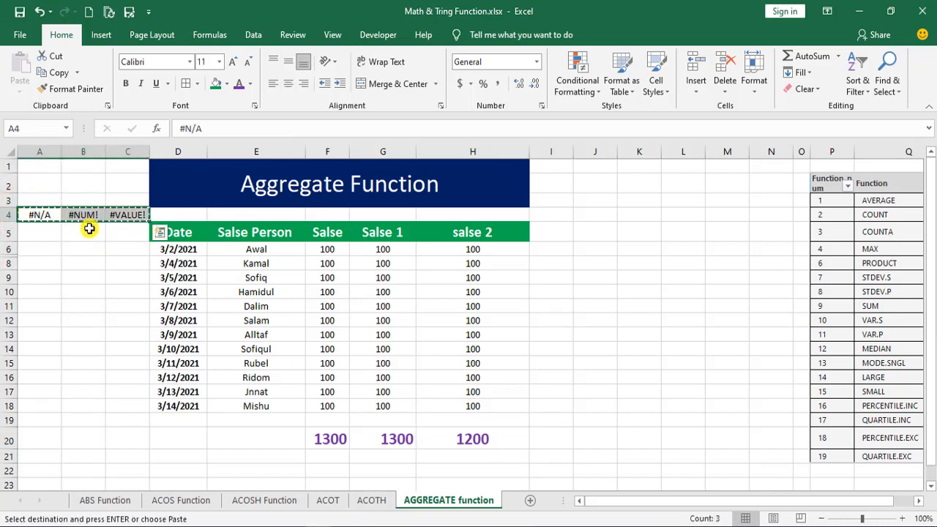
left_click(322, 320)
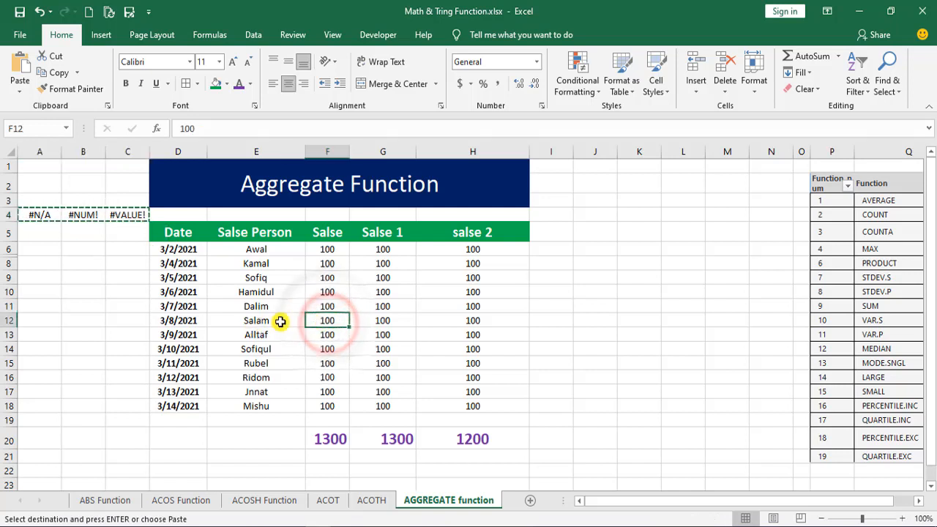
key("ctrl+v")
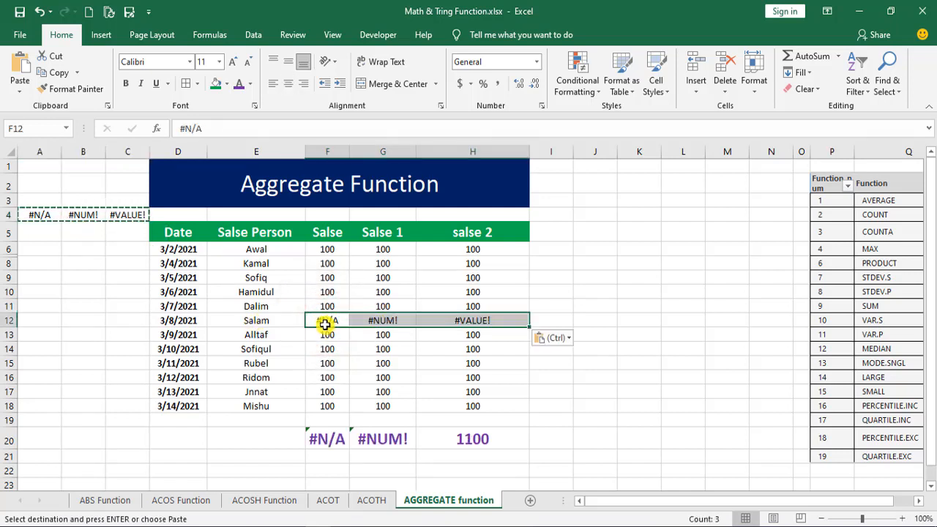
- Compare how the SUM, SUBTOTAL and AGGREGATE formulas in row 20 handle the error values, and inspect the AGGREGATE arguments in H20
left_click(323, 441)
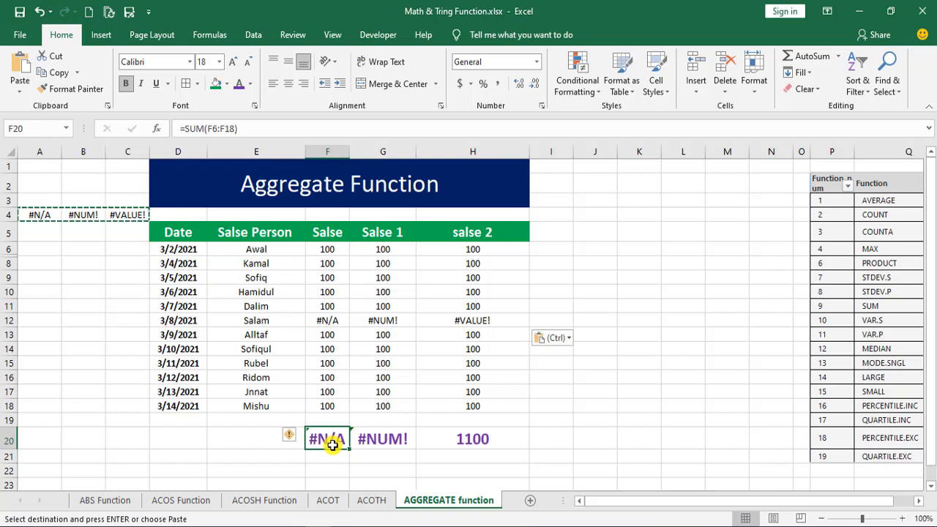
left_click(372, 440)
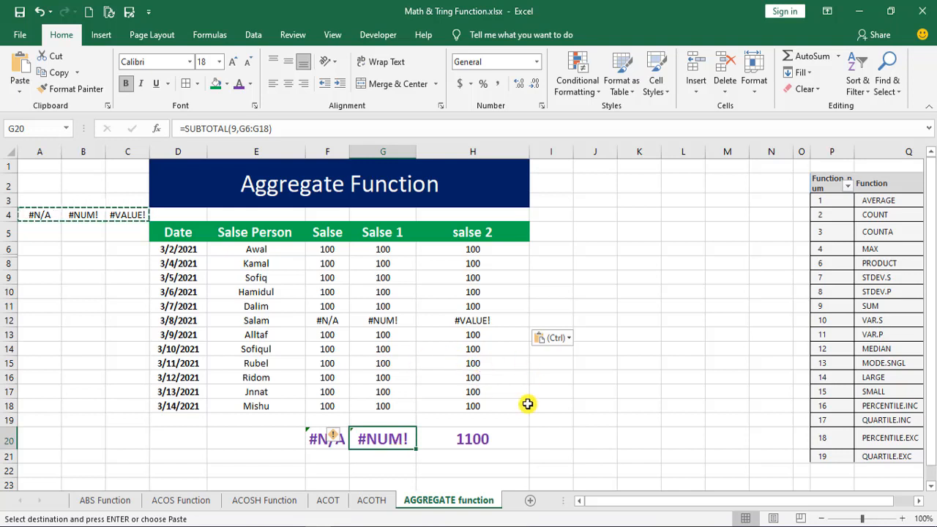
left_click(485, 439)
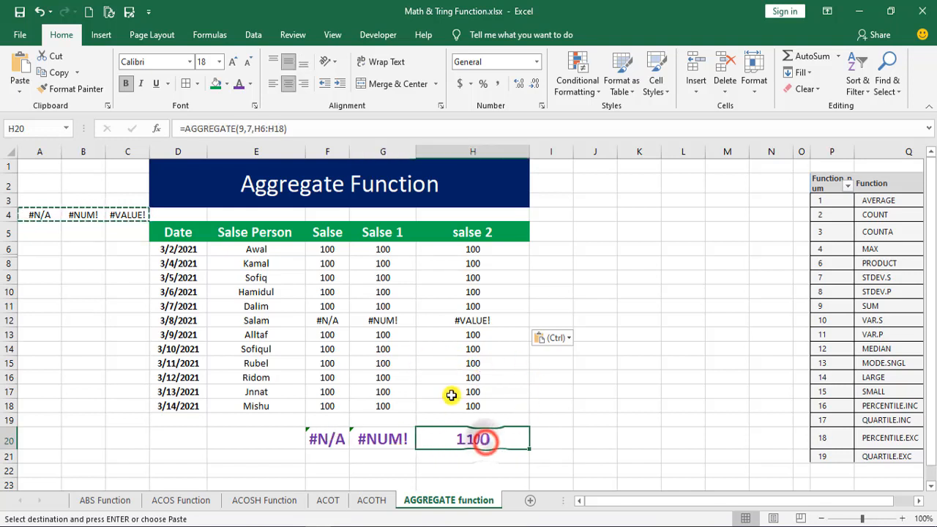
left_click(474, 319)
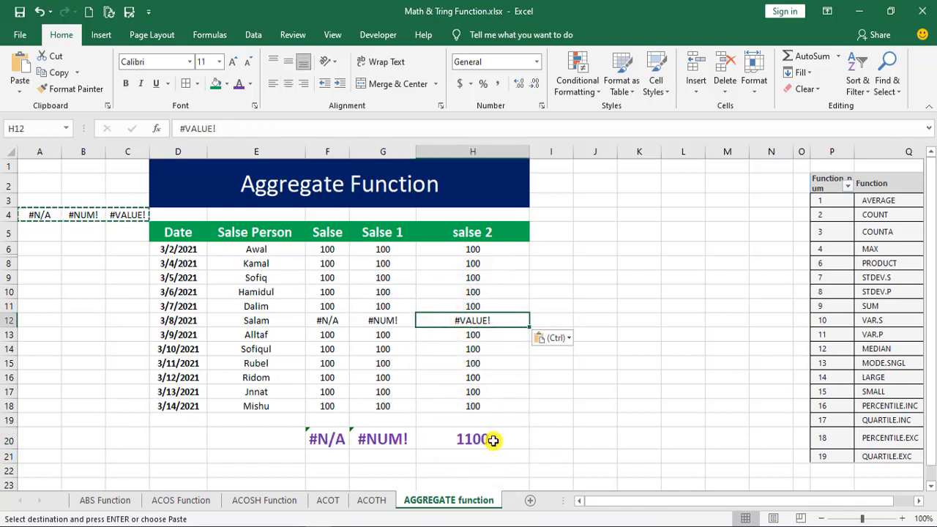
left_click(471, 437)
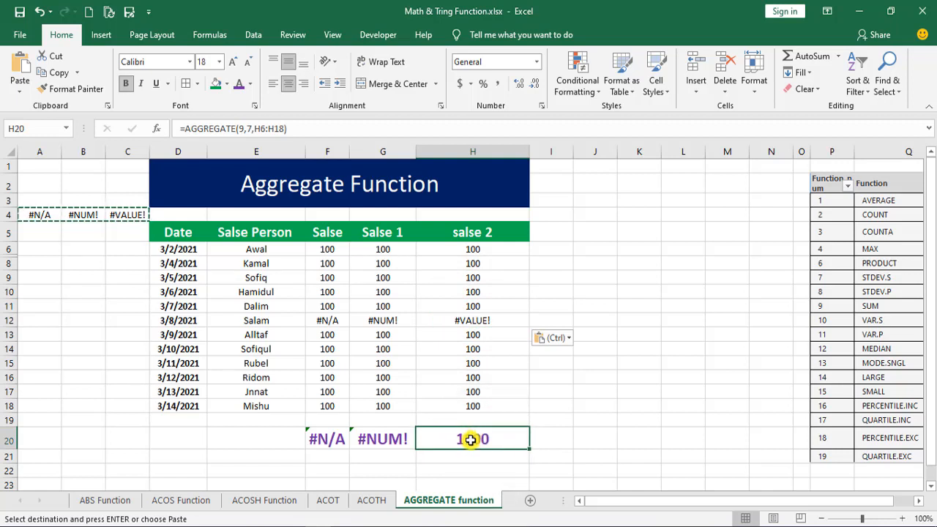
left_click(326, 128)
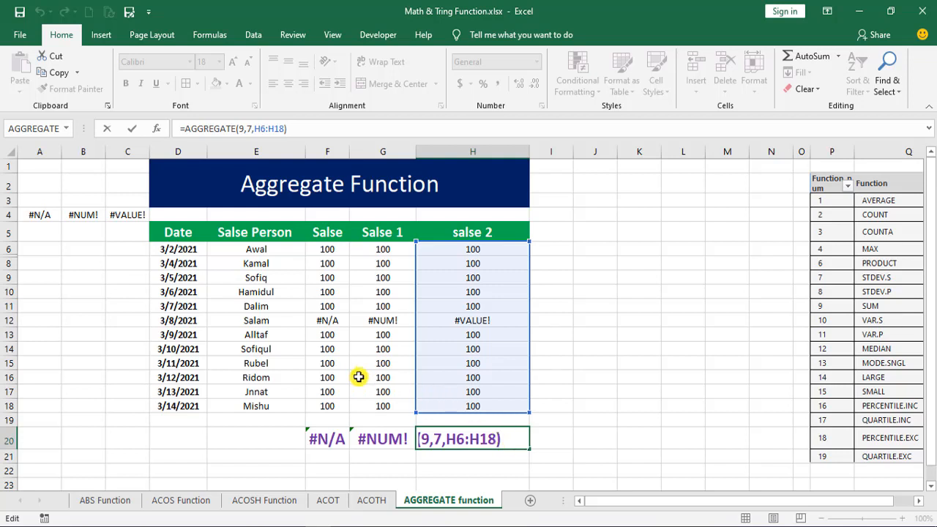
left_click(381, 362)
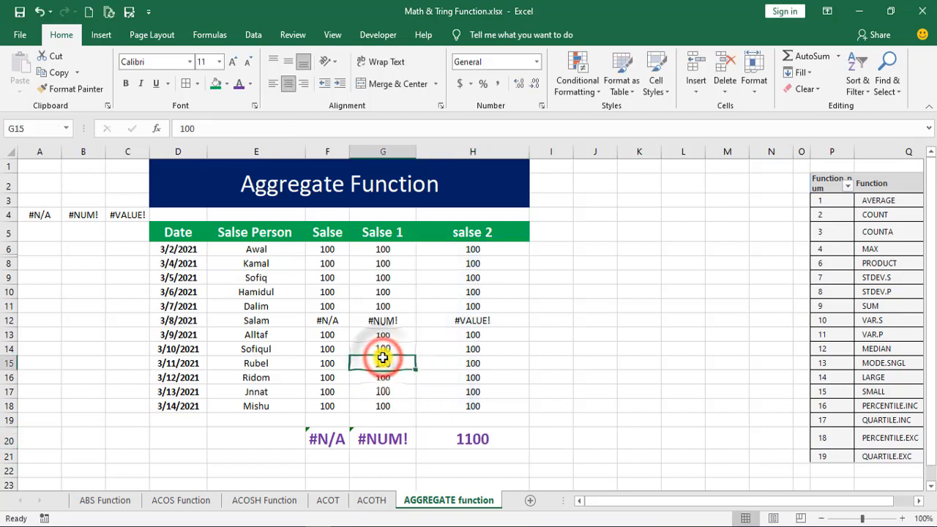
- Set cell F10 in the Salse column to 500
left_click(329, 290)
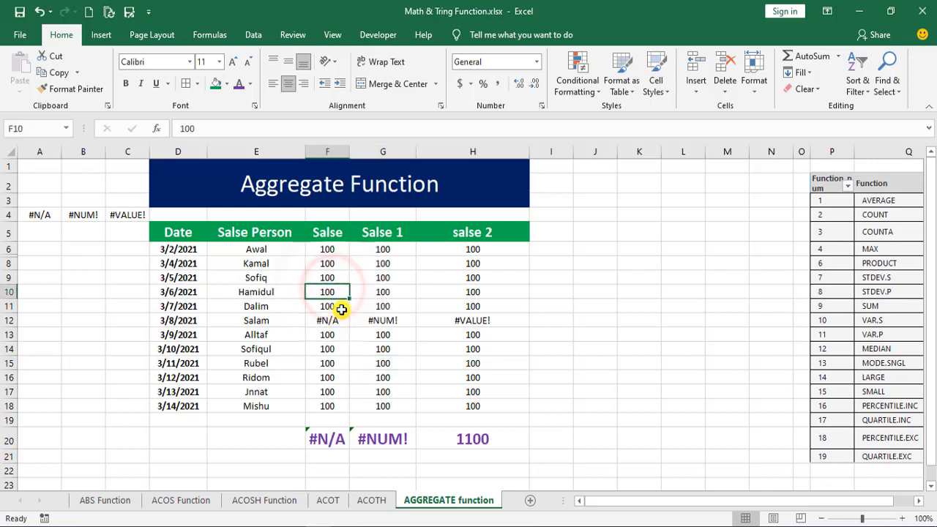
type("500")
left_click(363, 293)
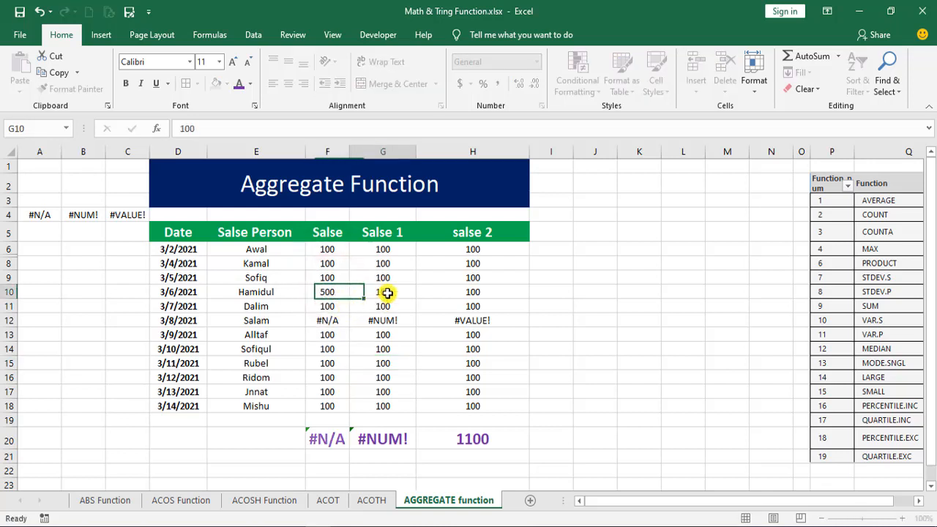
- Set cells G10 and H10 in the Salse 1 and salse 2 columns to 500
type("500")
key("Tab")
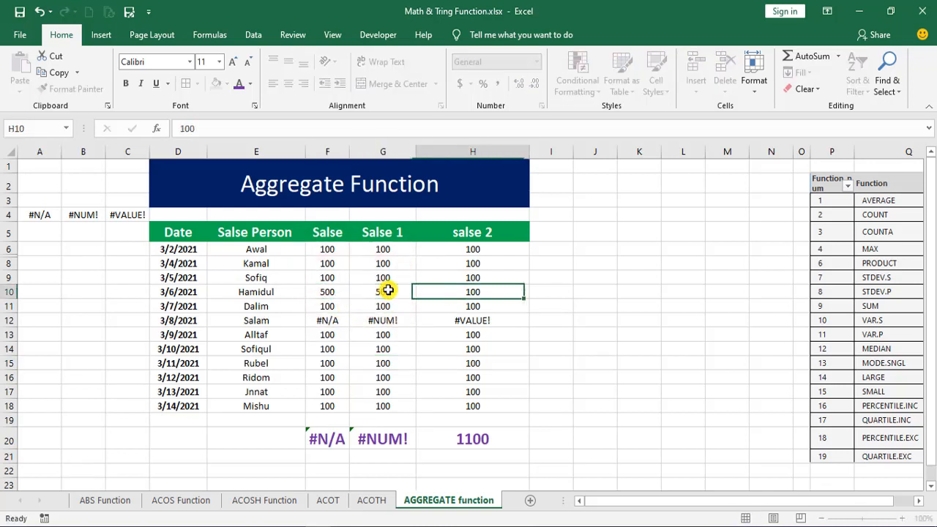
type("500")
key("Tab")
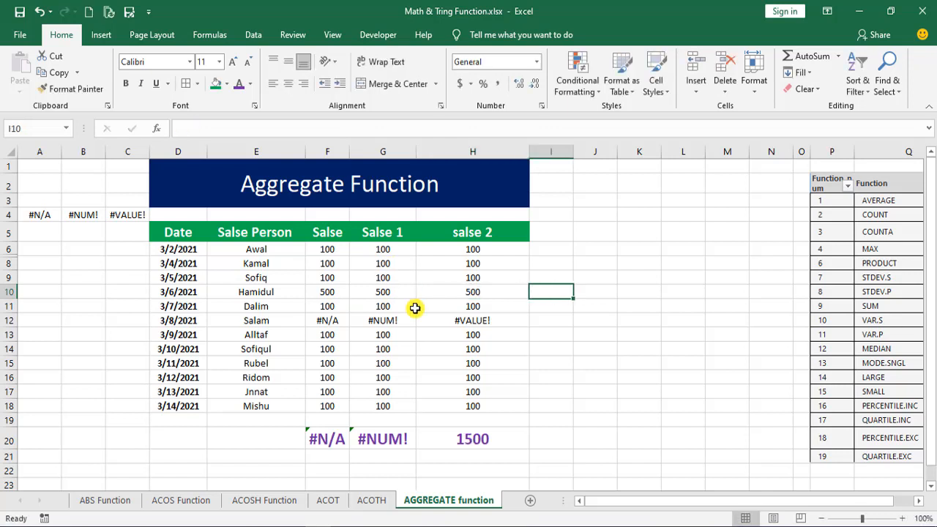
- Compare the AGGREGATE, SUBTOTAL and SUM formulas in row 20 and review the salse 2 values in H6:H18
left_click(484, 438)
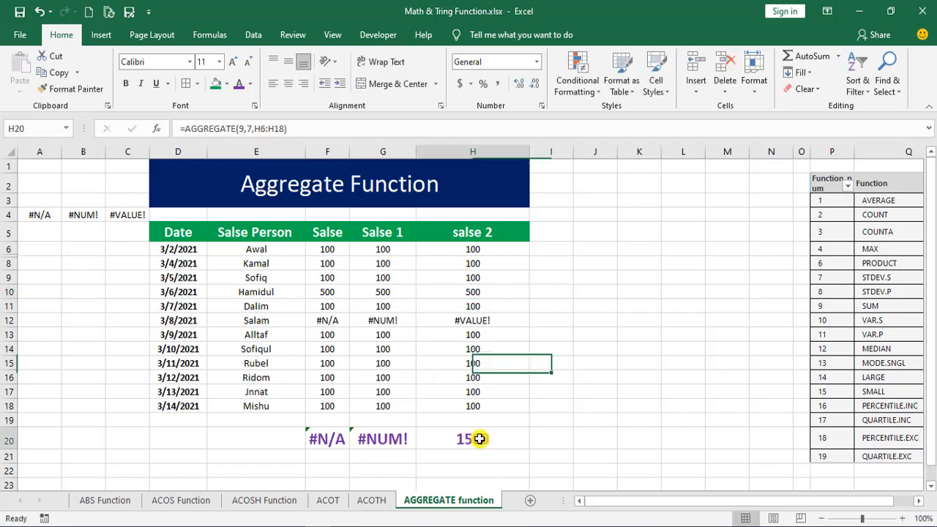
left_click(377, 439)
left_click(320, 439)
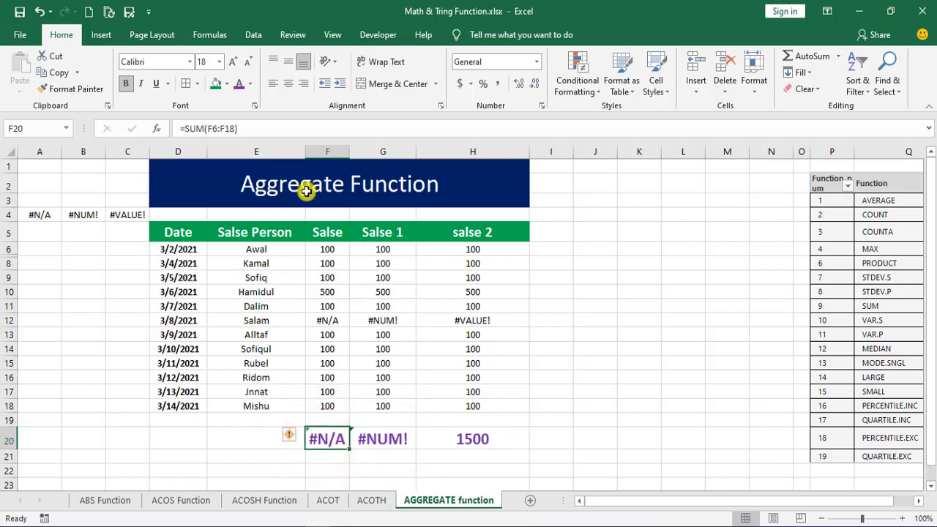
left_click(481, 439)
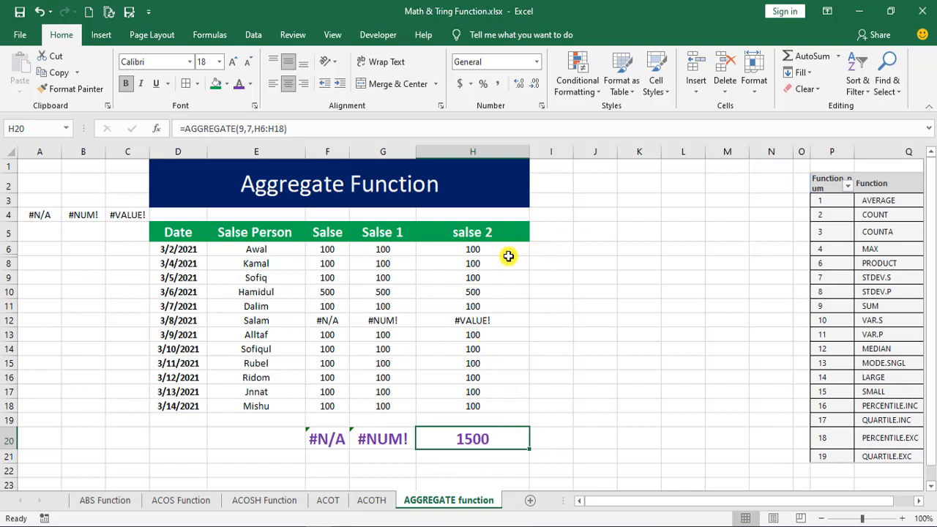
left_click_drag(502, 249, 500, 404)
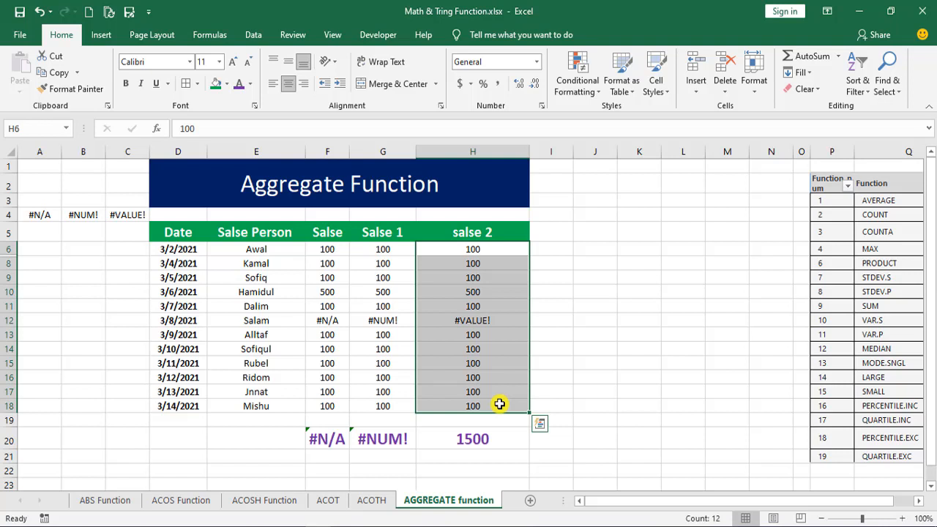
left_click(484, 251)
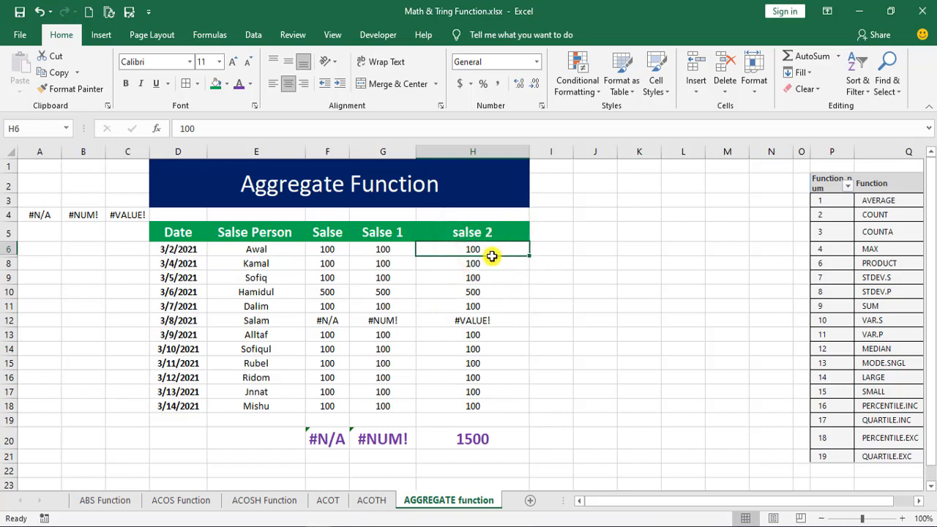
- In the salse 2 column, set H15 to 1000 and H9 to 12000
left_click(486, 363)
type("100")
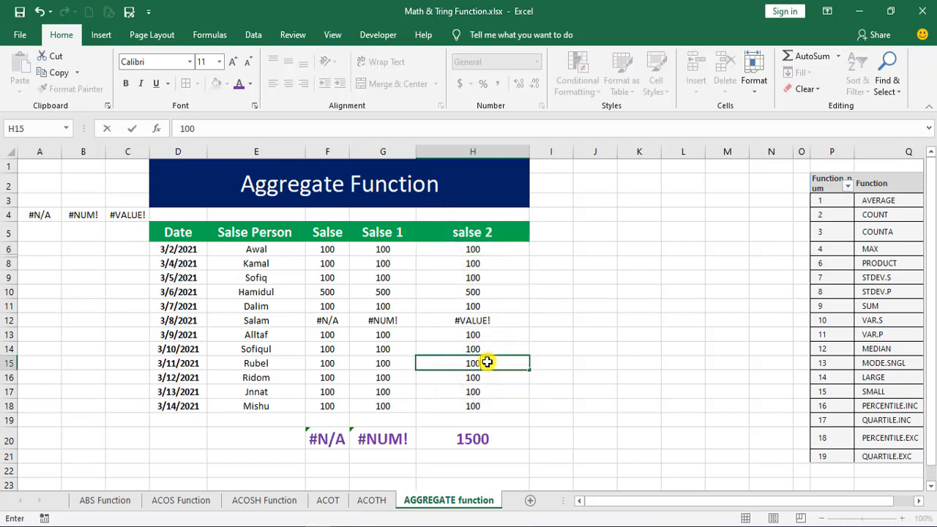
type("0")
left_click(473, 264)
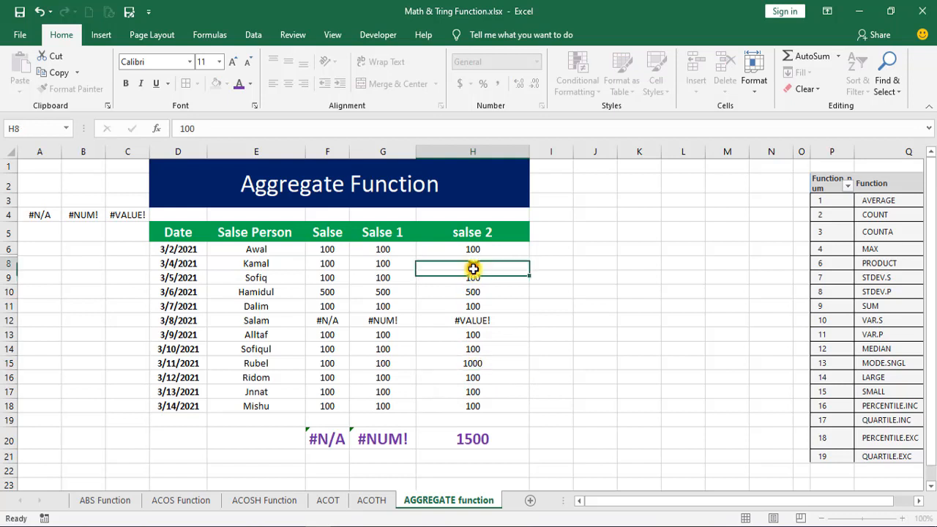
left_click(473, 281)
type("12000")
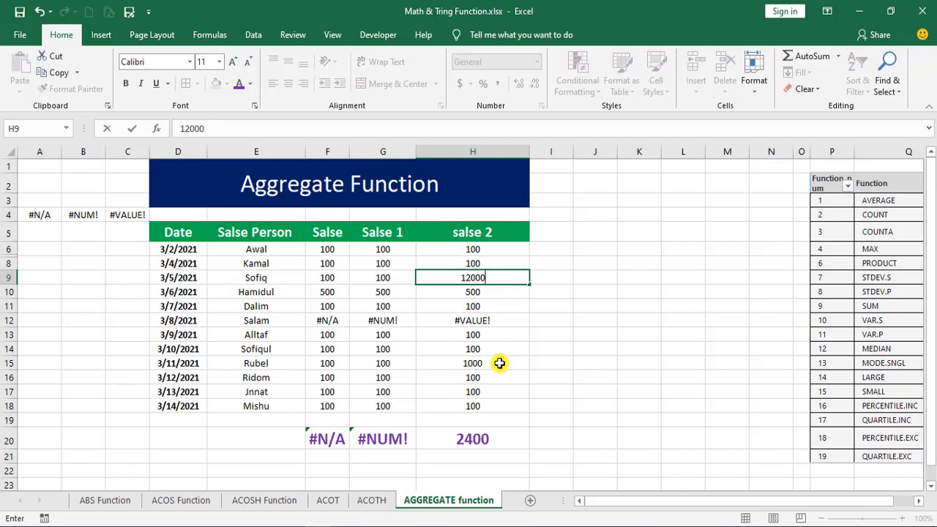
left_click(615, 310)
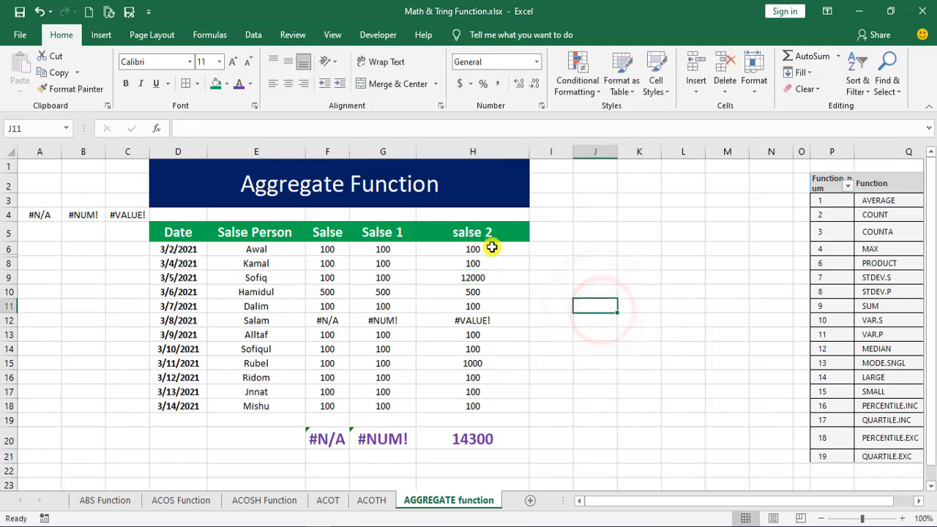
- Start an AGGREGATE formula in J11, review the available function numbers and choose 1 - AVERAGE
left_click(588, 307)
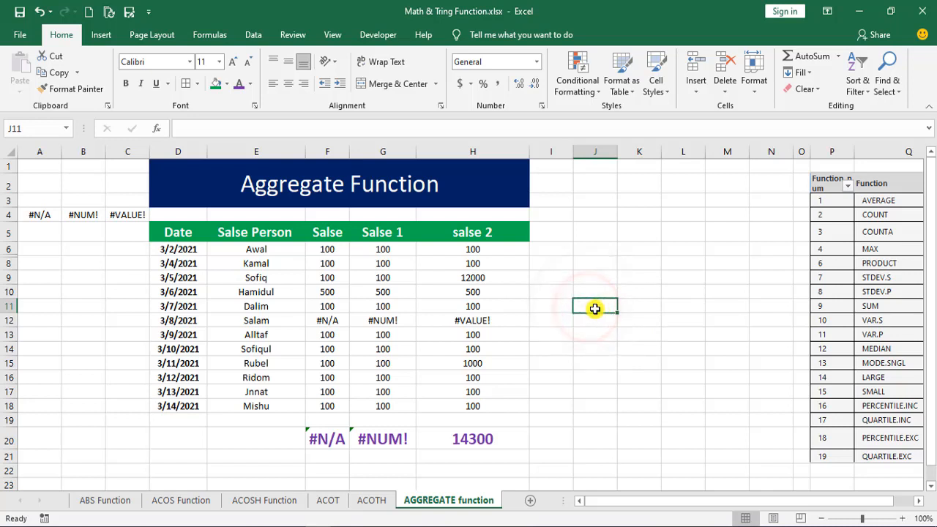
type("=")
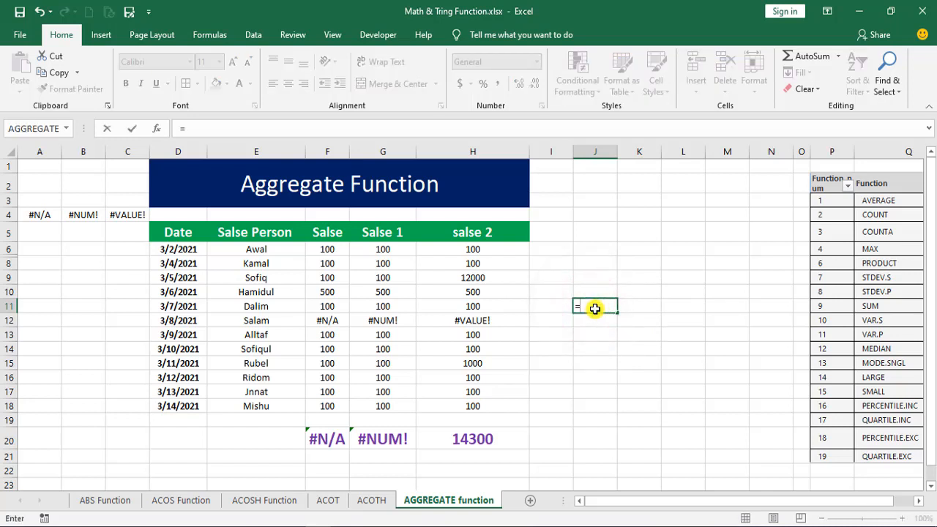
type("agg")
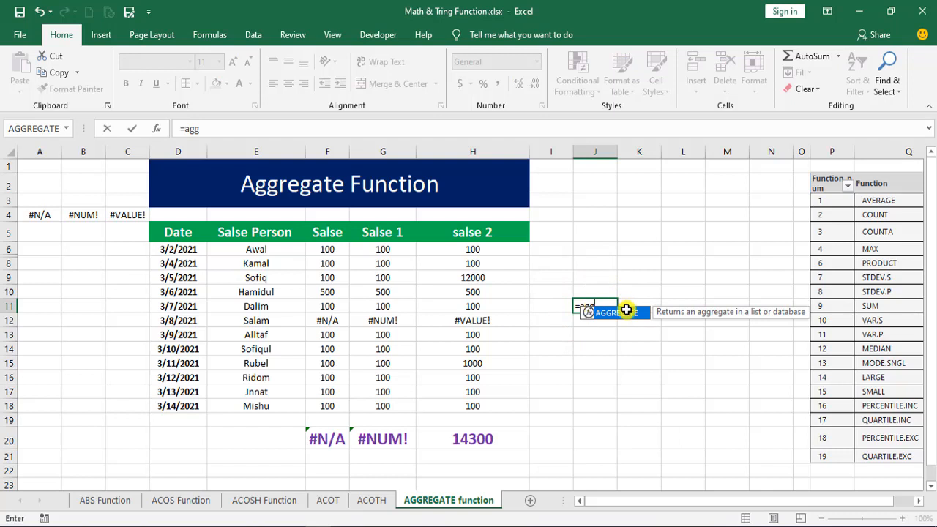
double_click(617, 314)
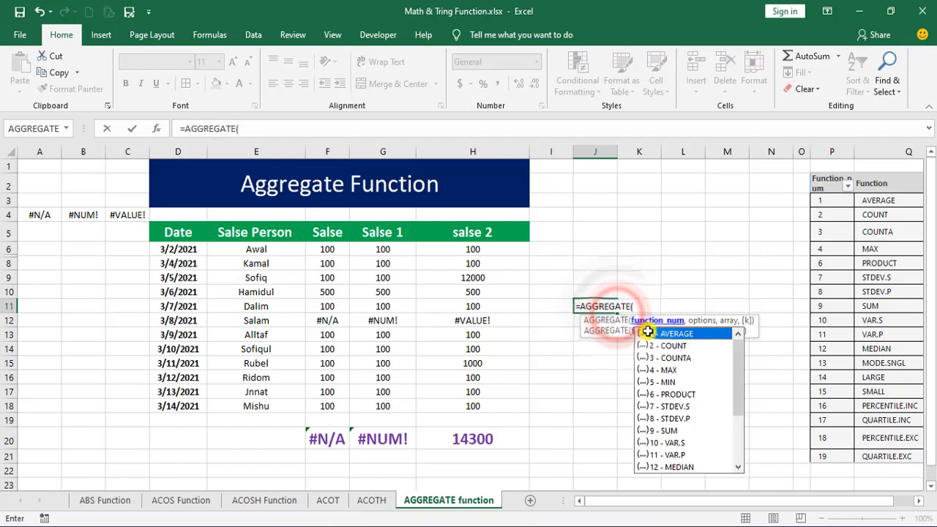
scroll(736, 355, "down", 3)
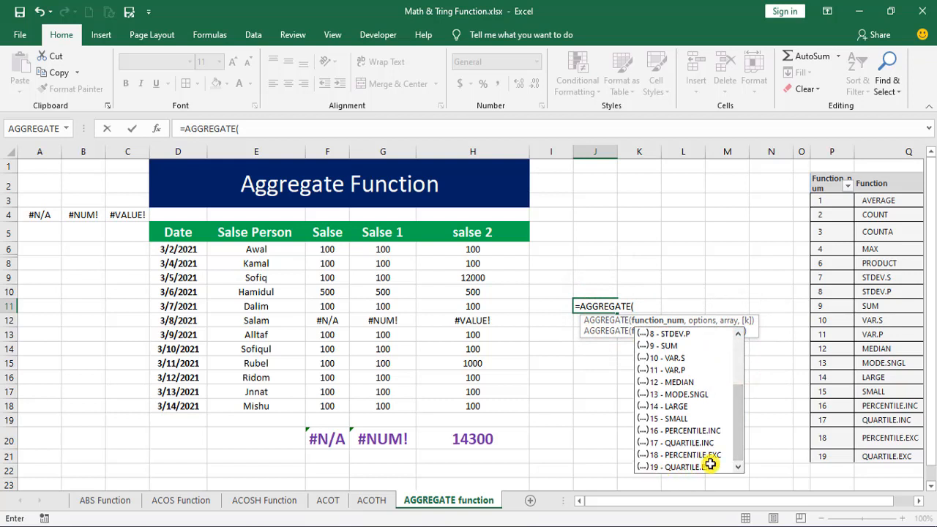
left_click_drag(738, 440, 736, 358)
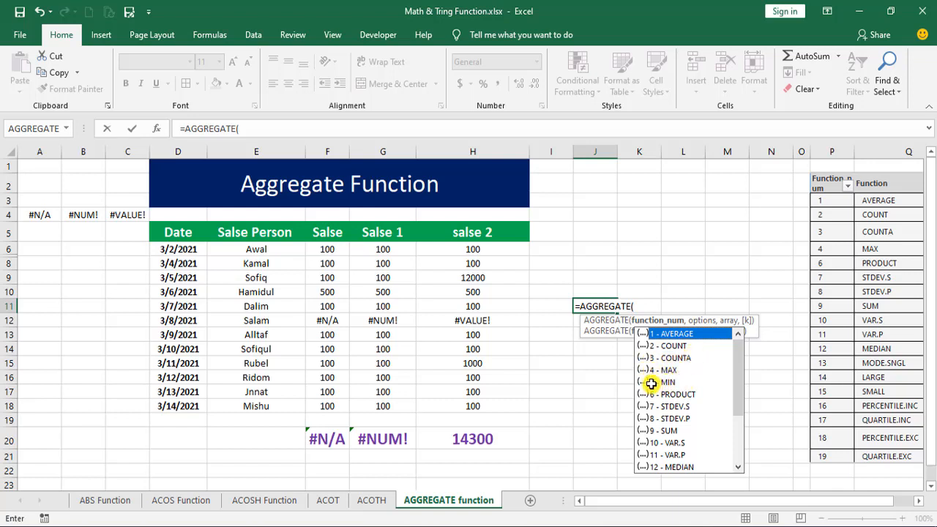
double_click(653, 334)
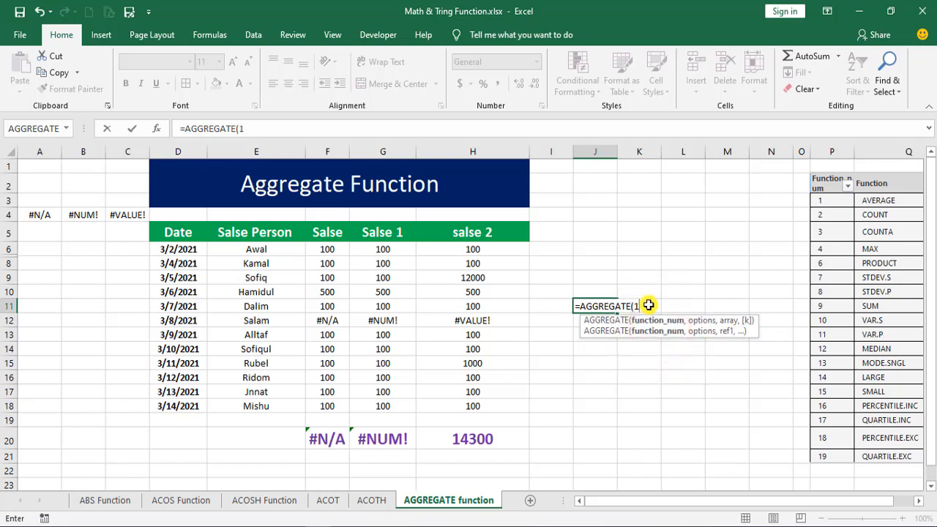
- Complete the J11 formula as =AGGREGATE(1,7,H6:H18), using option 7 to ignore hidden rows and error values
type(",")
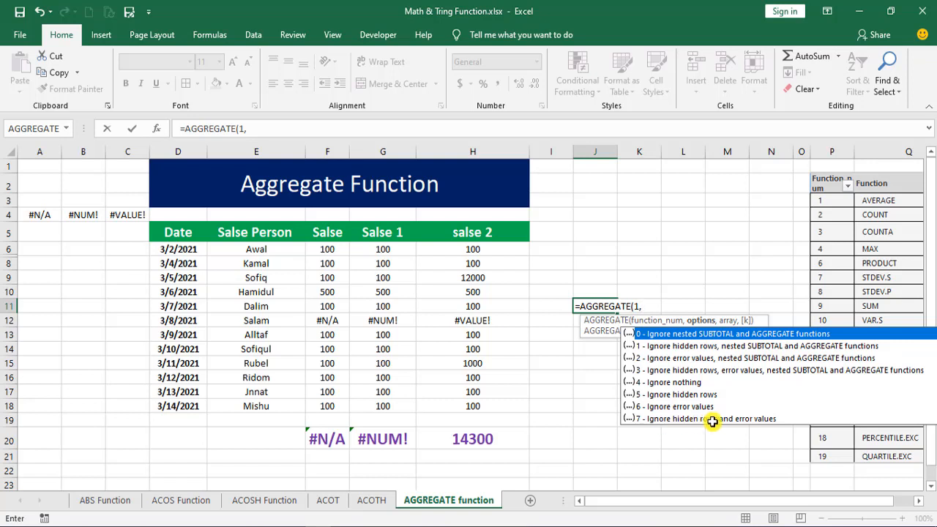
double_click(648, 418)
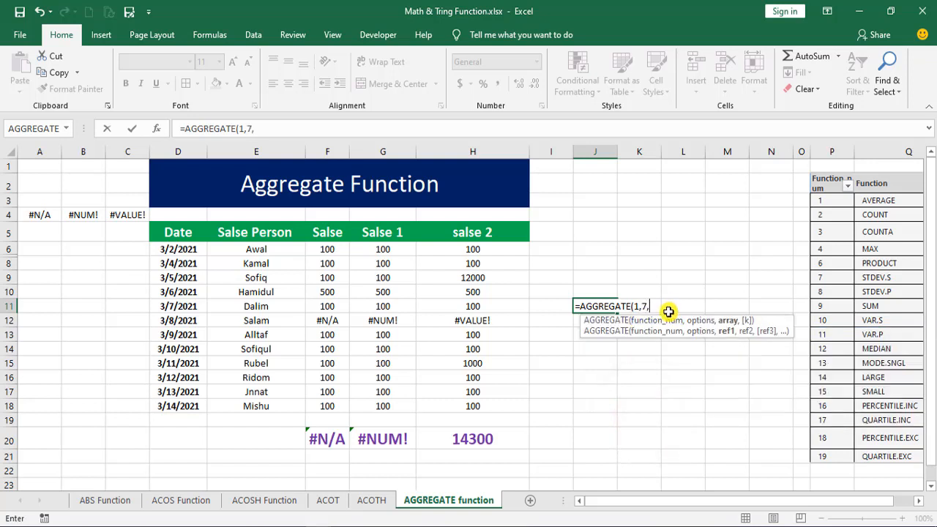
type(",")
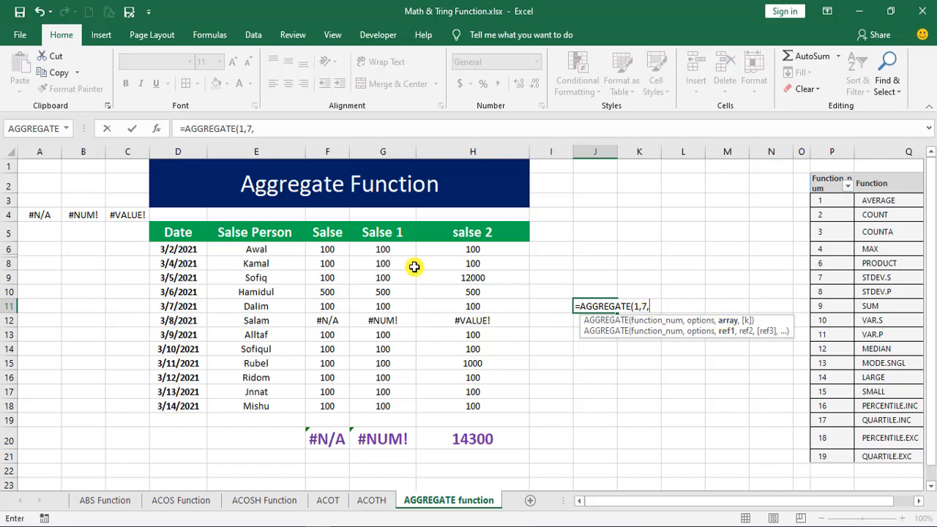
left_click_drag(497, 251, 496, 410)
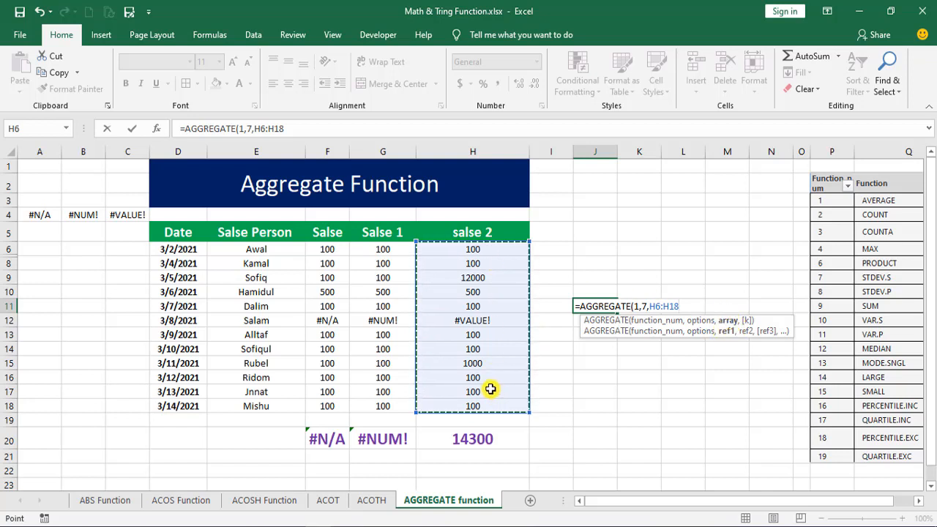
left_click(723, 198)
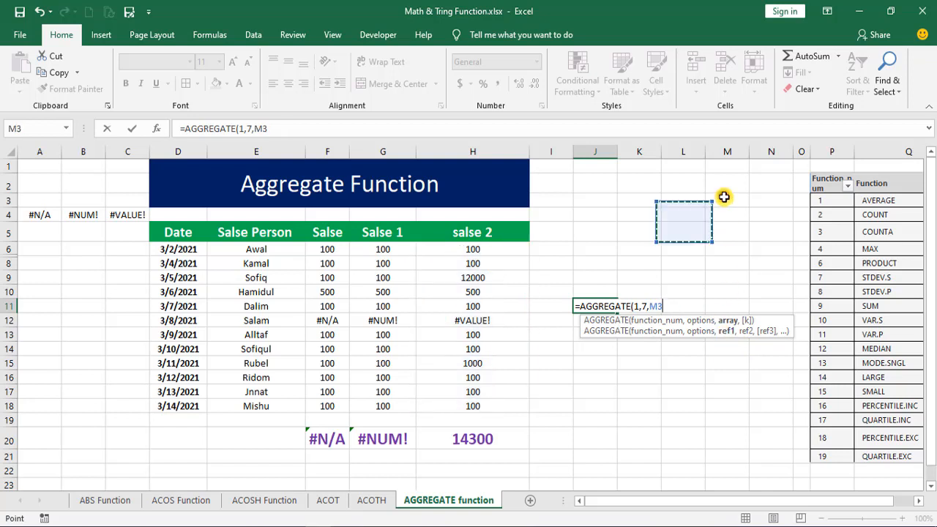
left_click(476, 405)
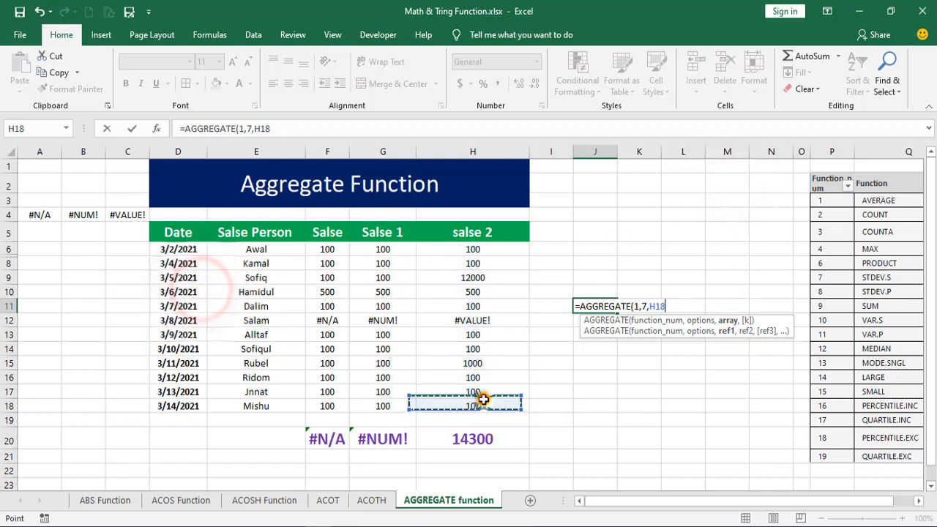
left_click(727, 319)
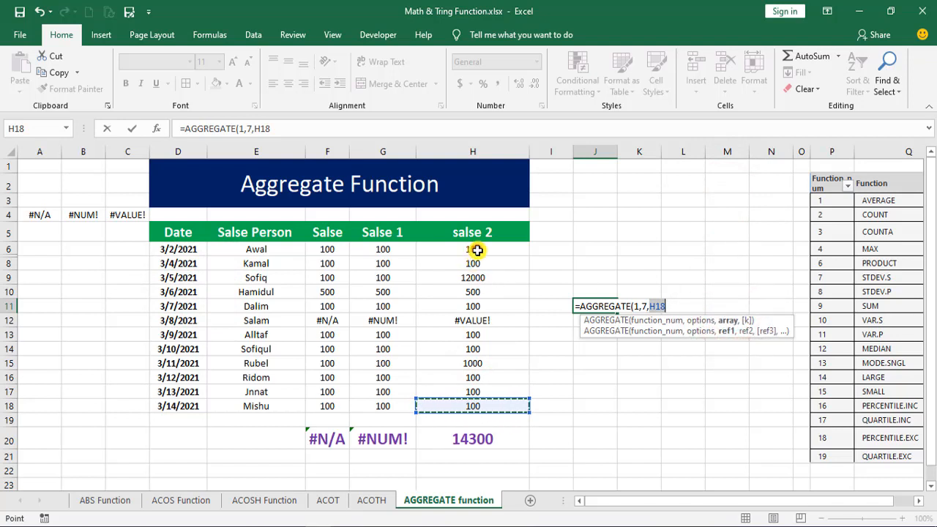
left_click_drag(477, 250, 477, 404)
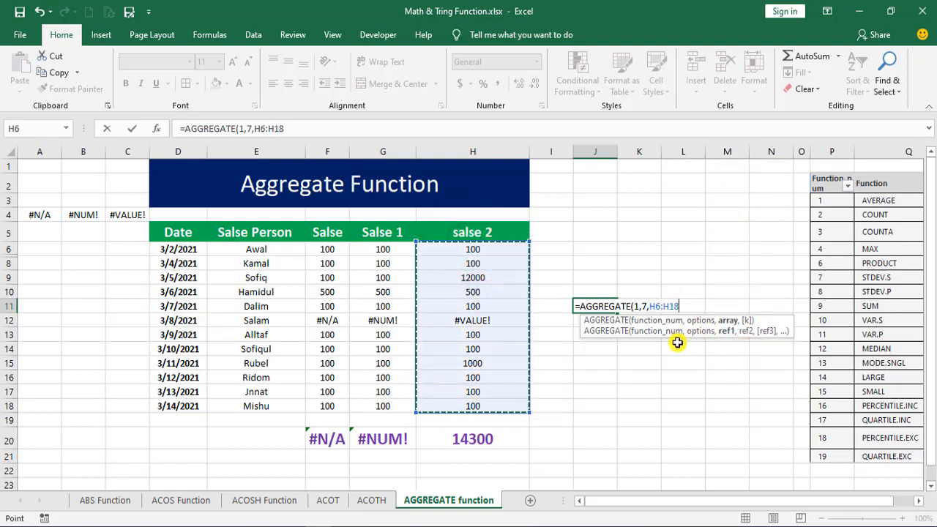
key("Return")
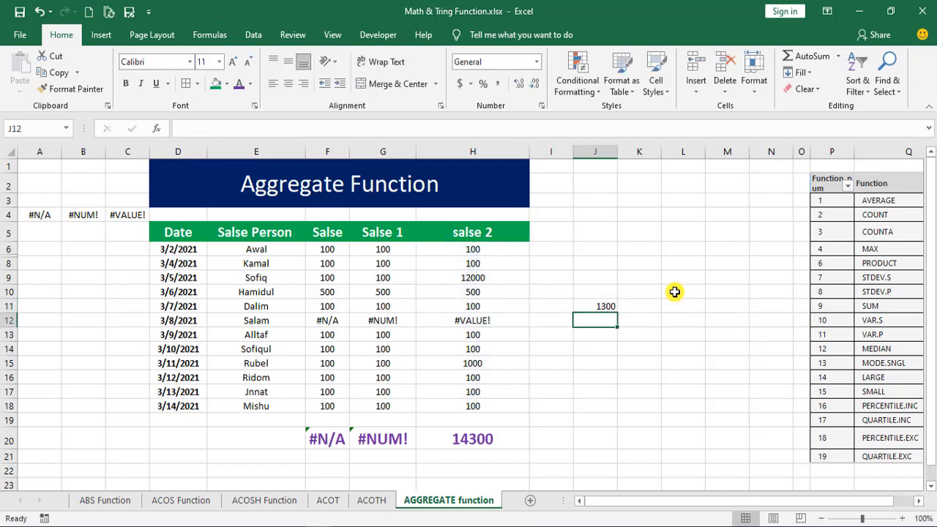
left_click(606, 306)
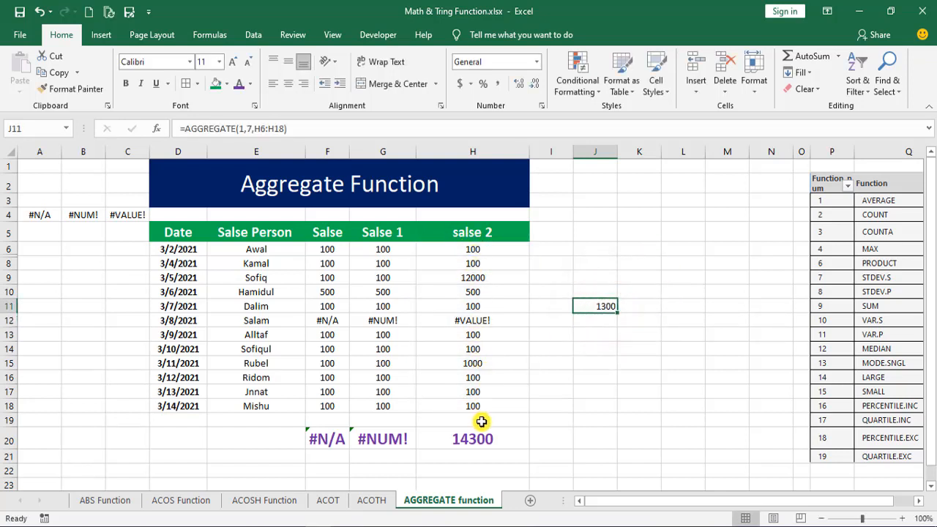
- Label the average result with "Av" in I11 and enter "Large" in I12
left_click(554, 307)
type("Av")
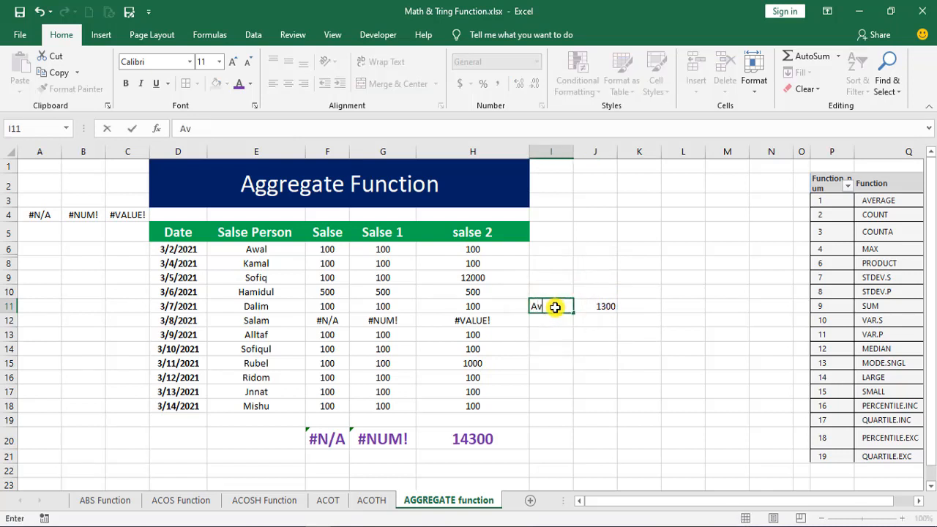
left_click(542, 322)
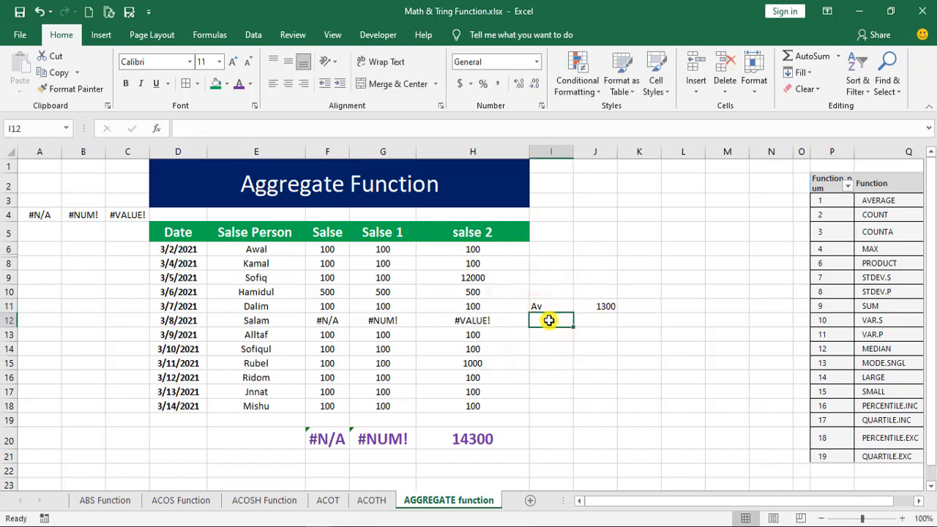
type("La")
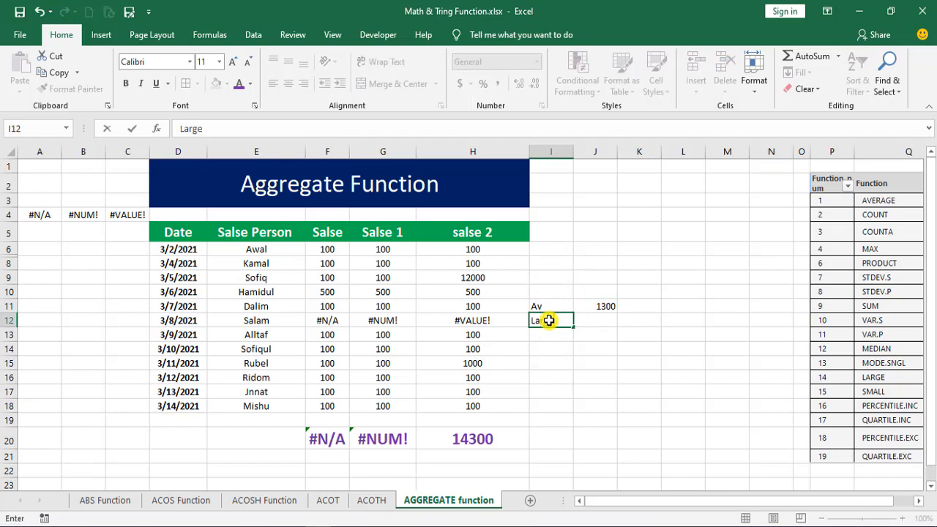
type("rge")
left_click(592, 322)
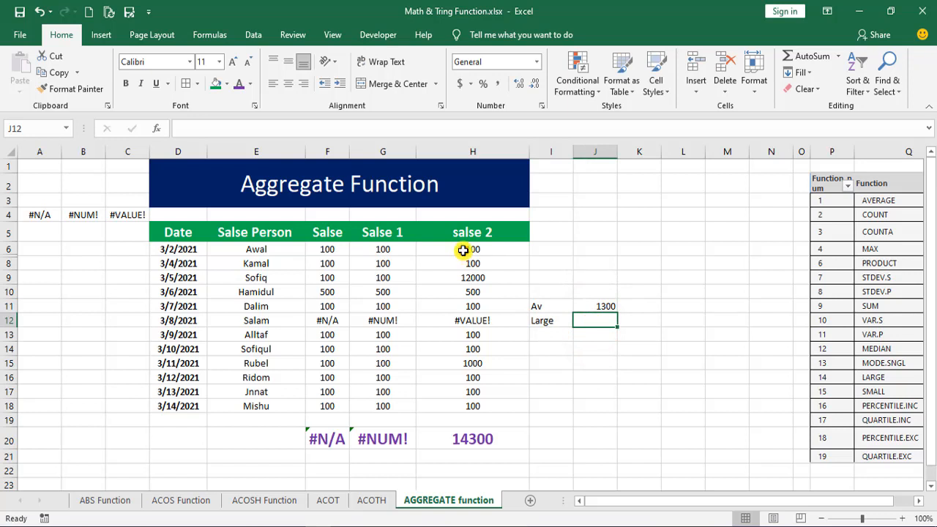
- Start an AGGREGATE formula in J12, beside the Large label, and choose function 14 - LARGE
left_click_drag(463, 250, 472, 405)
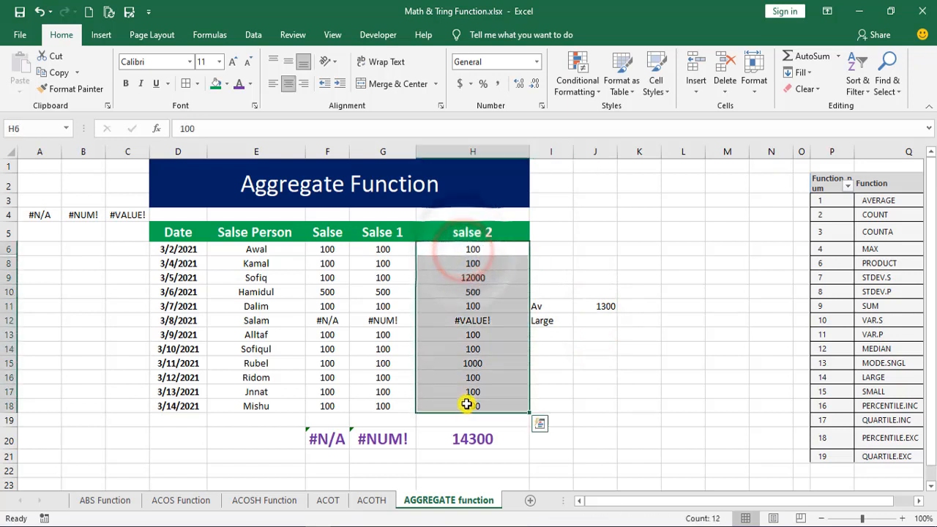
left_click(596, 325)
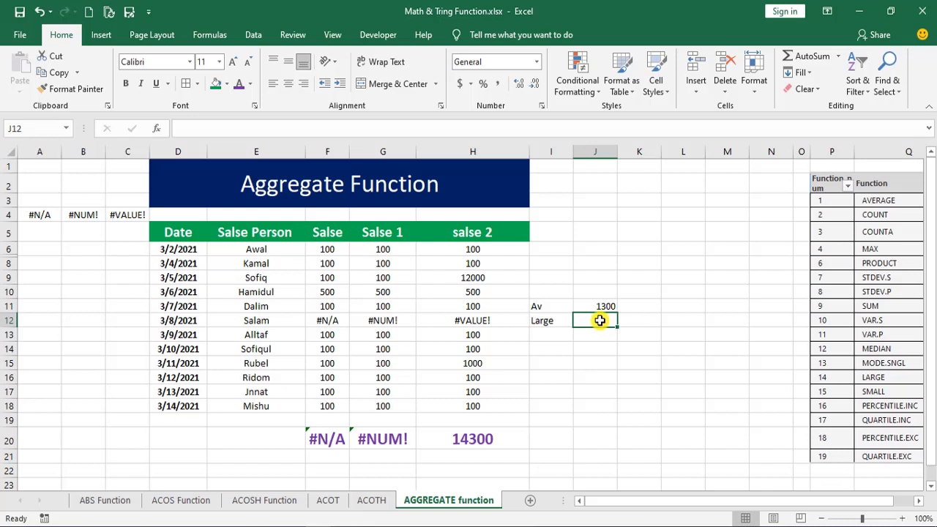
type("=agg")
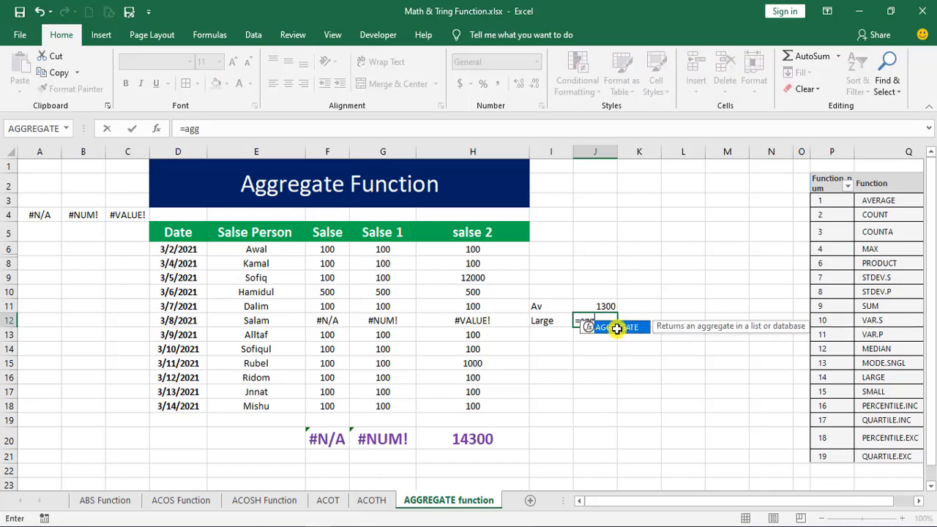
double_click(617, 326)
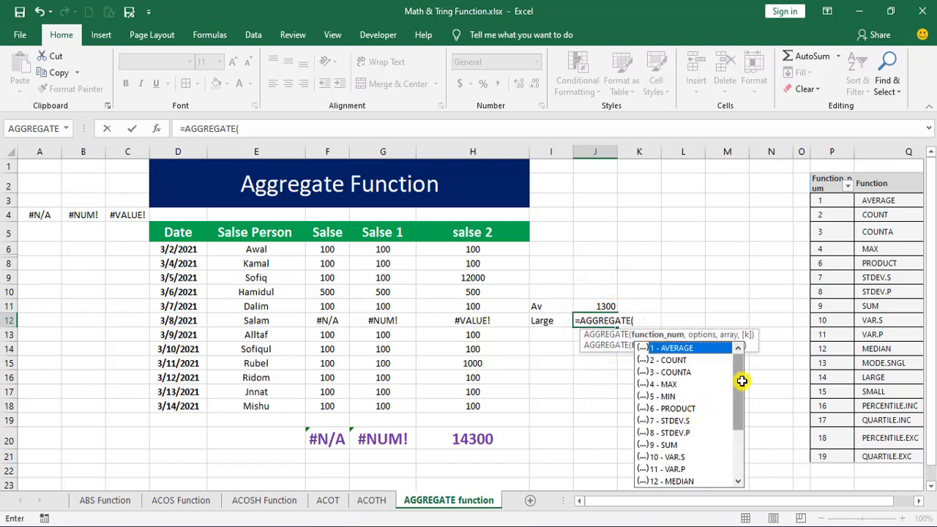
left_click_drag(739, 380, 742, 455)
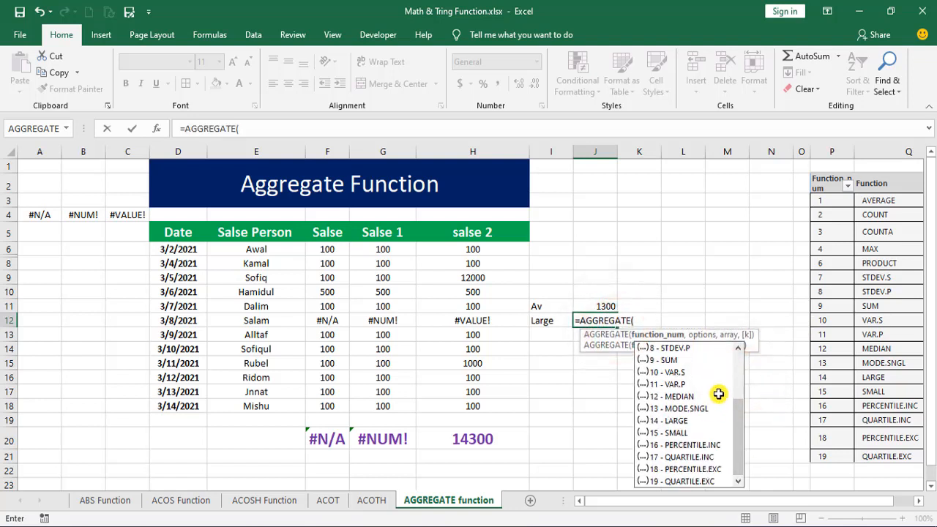
double_click(654, 421)
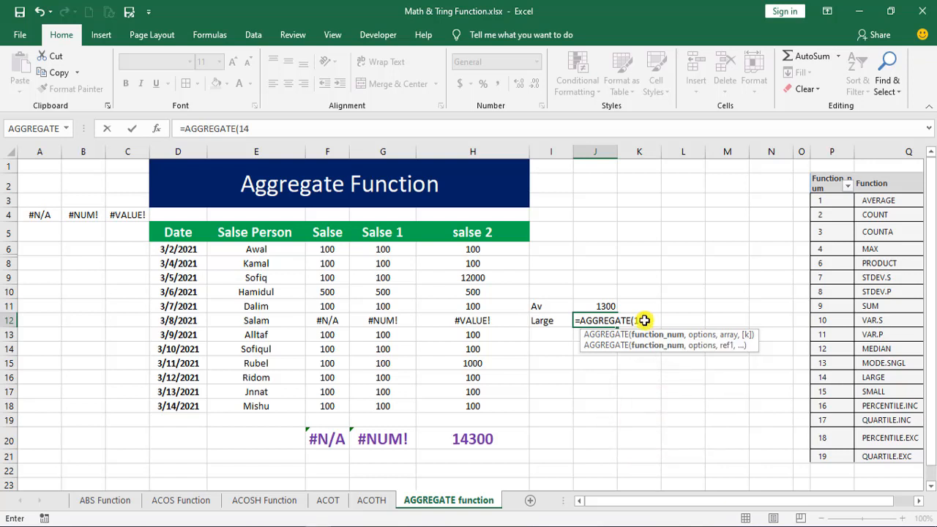
- Complete the J12 formula as =AGGREGATE(14,7,H6:H18,1), using option 7 to ignore hidden rows and error values
type(",")
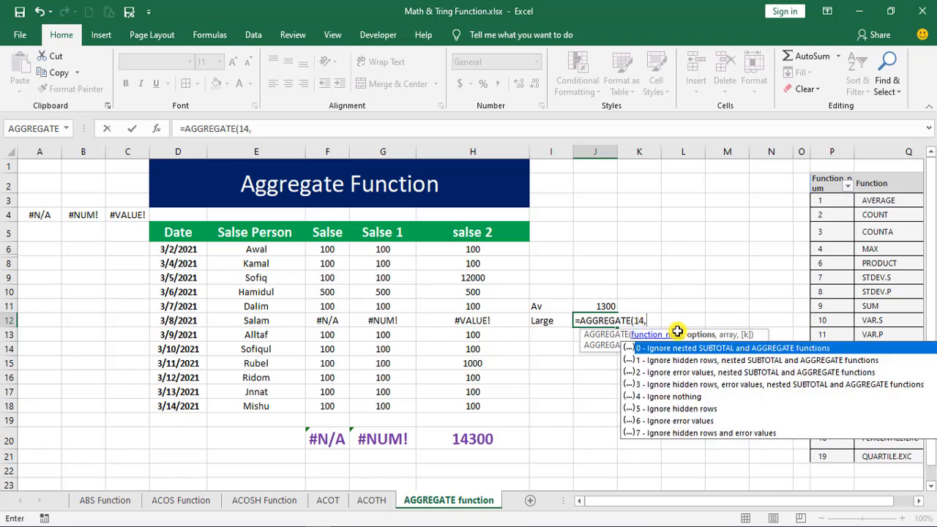
double_click(665, 432)
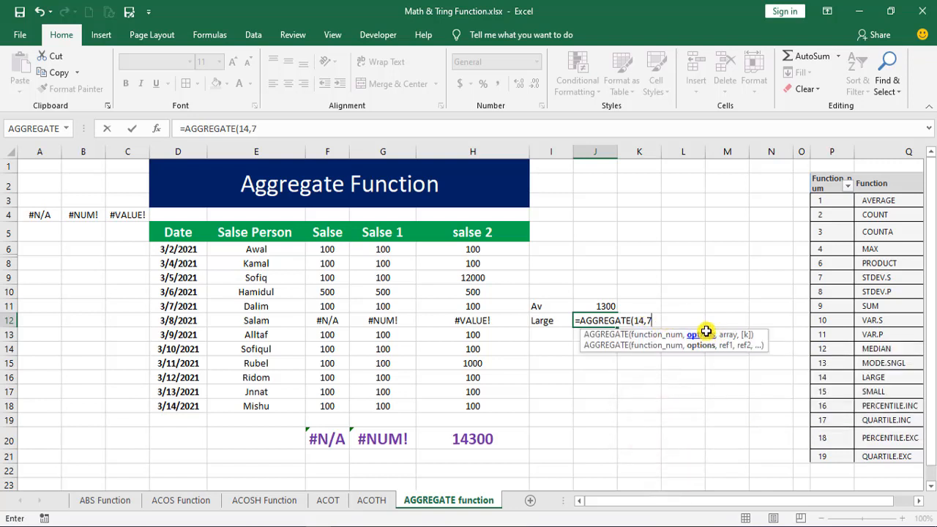
type(",")
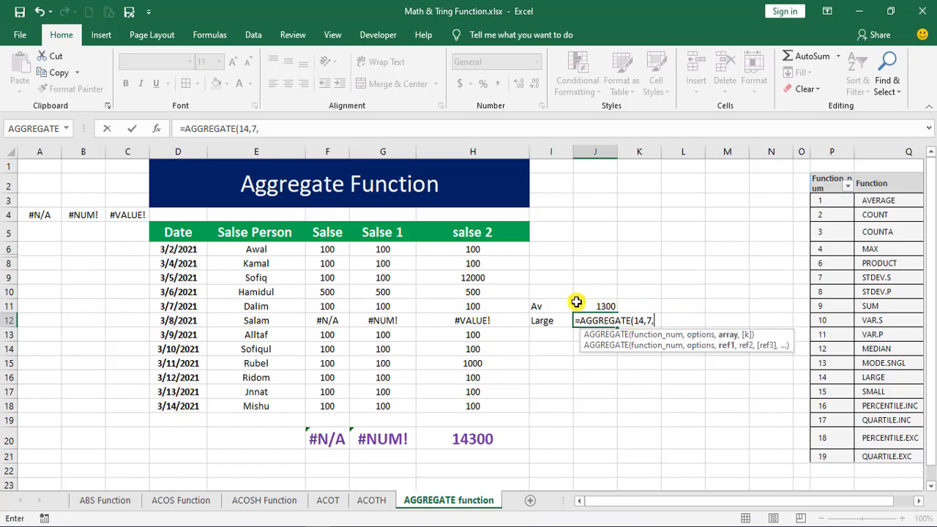
left_click_drag(498, 246, 504, 407)
type(",1")
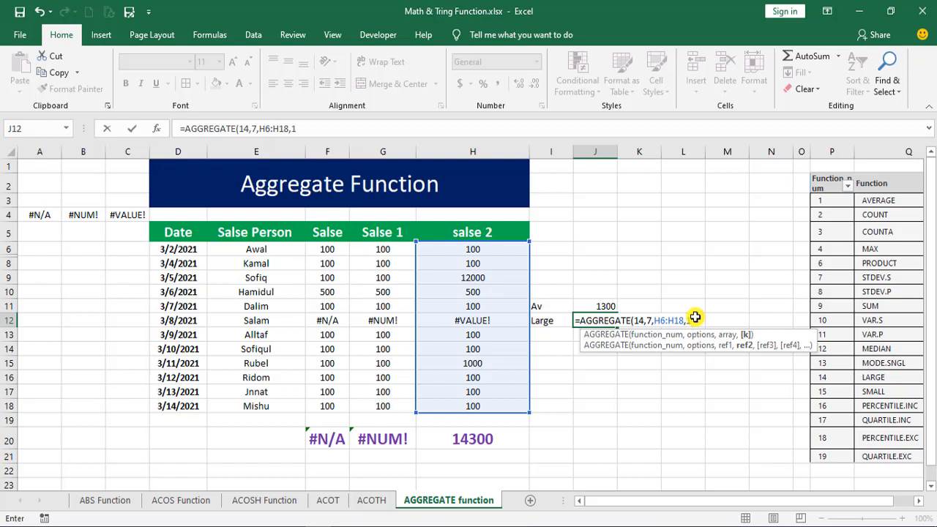
key("Return")
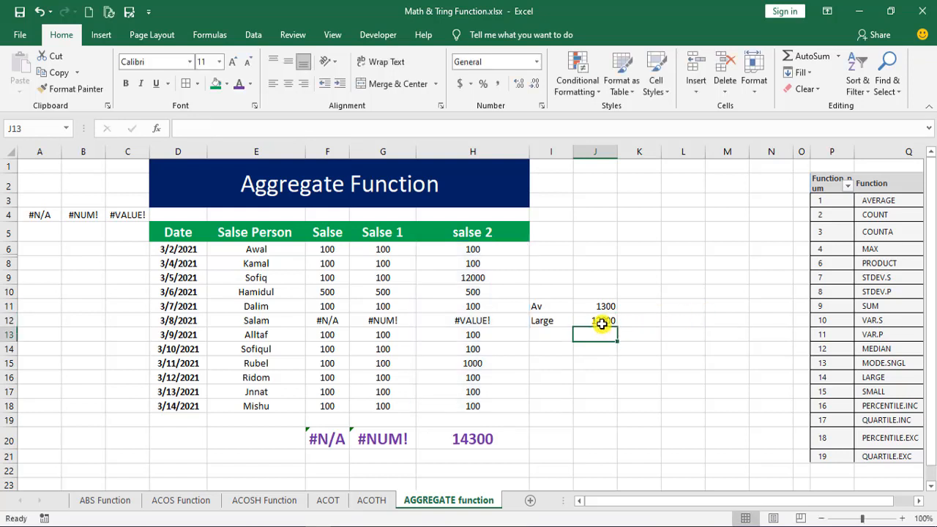
- Compare the Large result in J12 with the salse 2 values in H6:H18, leaving the existing data unreplaced
left_click(601, 322)
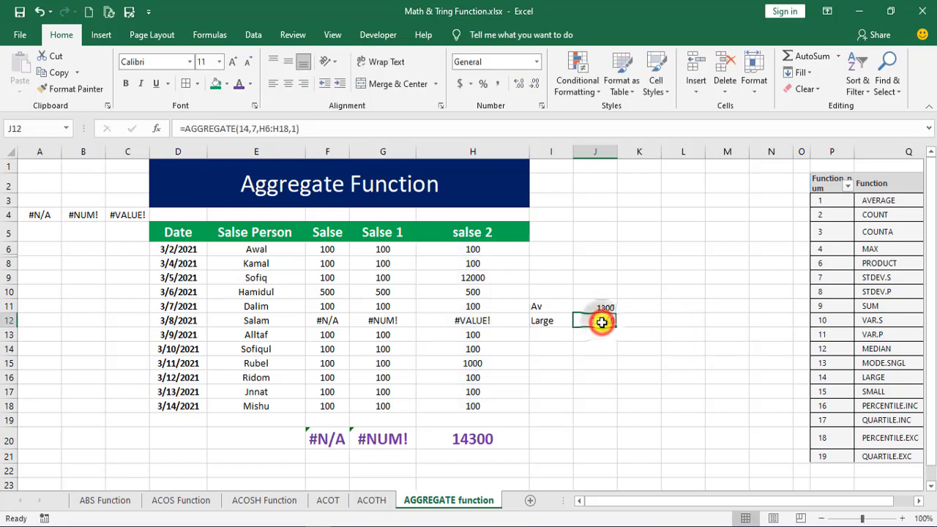
left_click(483, 251)
left_click_drag(483, 257, 477, 393)
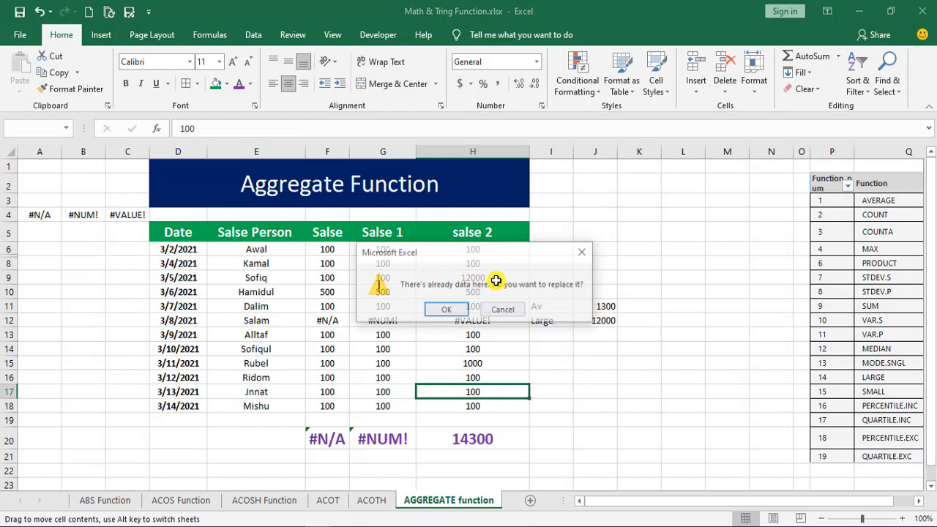
left_click(581, 250)
left_click_drag(485, 255, 499, 405)
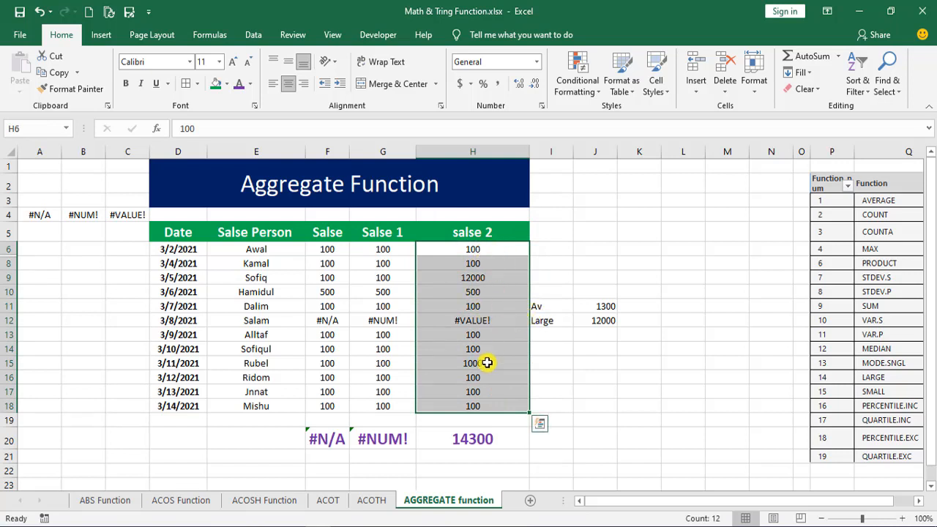
left_click(601, 323)
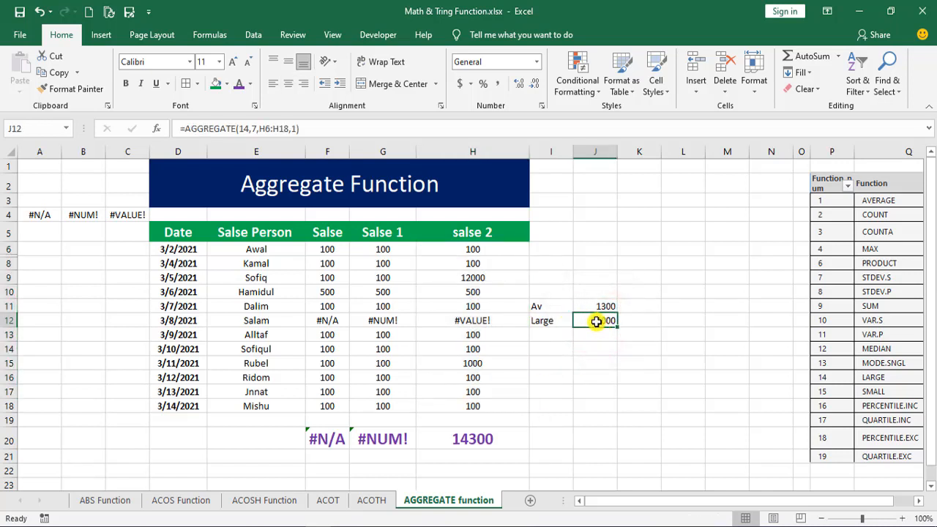
- Set the k argument of the J12 AGGREGATE formula to 2 for the second-largest value
double_click(600, 321)
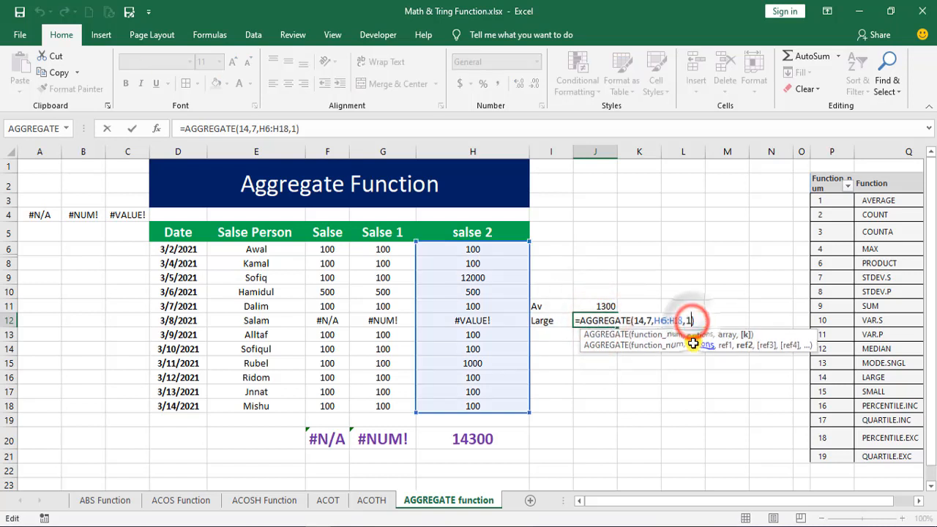
key("BackSpace")
type("2")
key("Return")
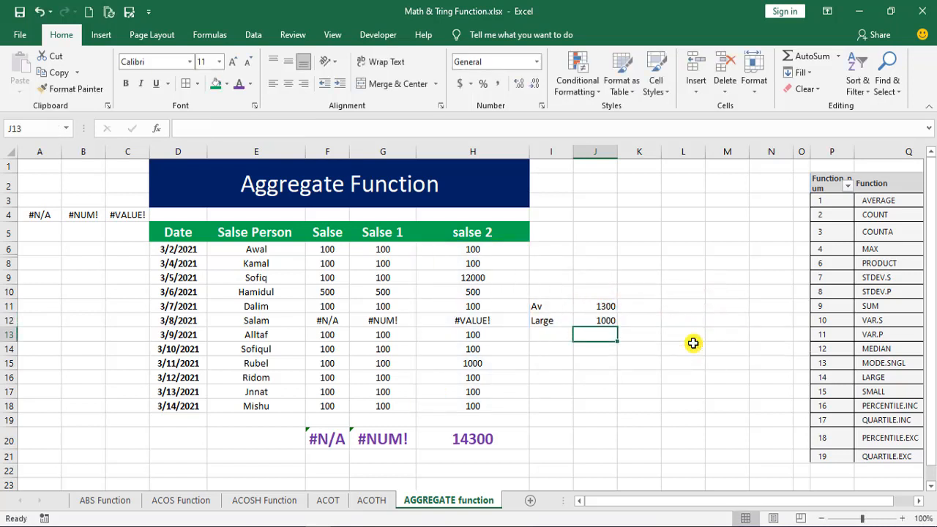
- Check the J12 result against H15, and set the salse 2 value in H17 to 300
left_click(604, 322)
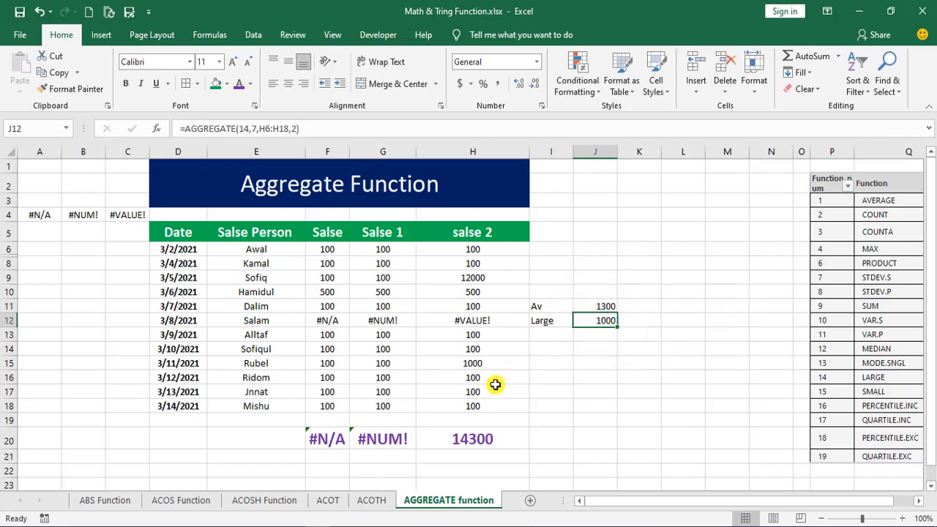
left_click(470, 364)
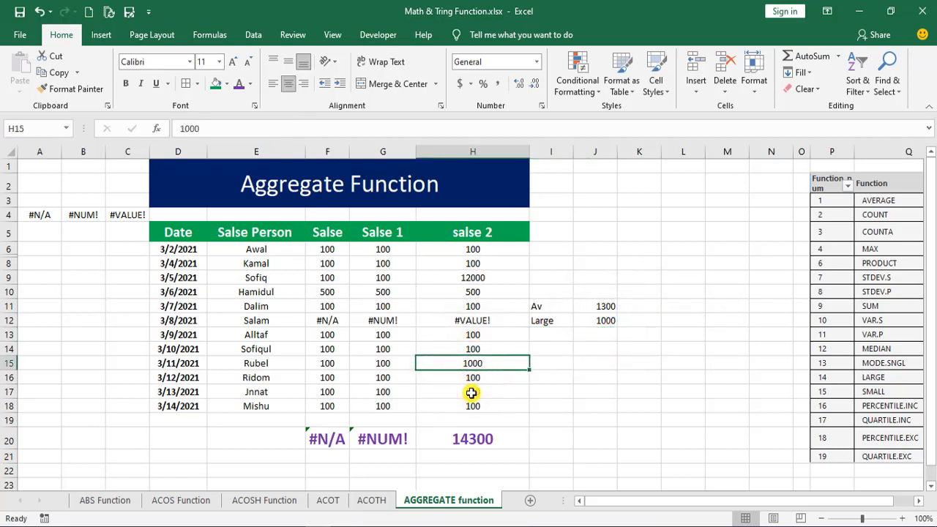
left_click(470, 393)
type("300")
key("Return")
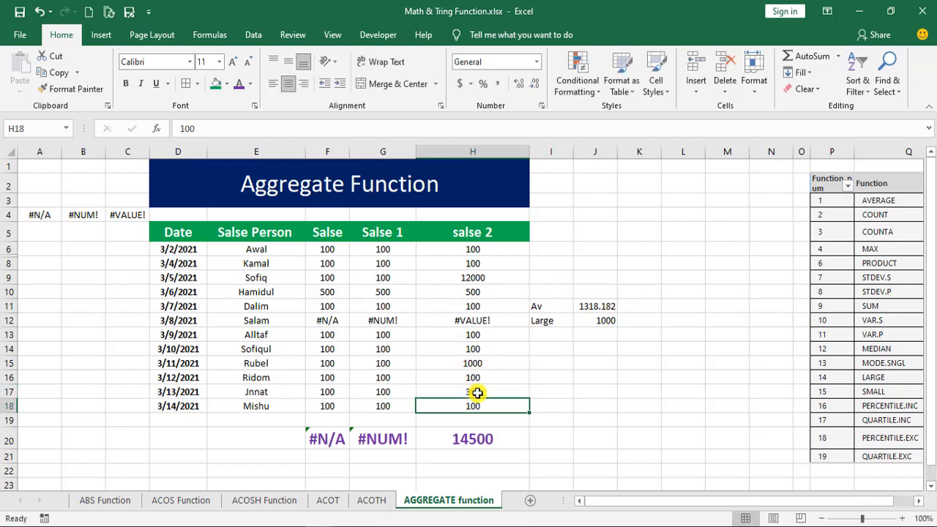
- Set the k argument of the J12 AGGREGATE formula to 3 for the third-largest value
left_click(602, 322)
double_click(603, 321)
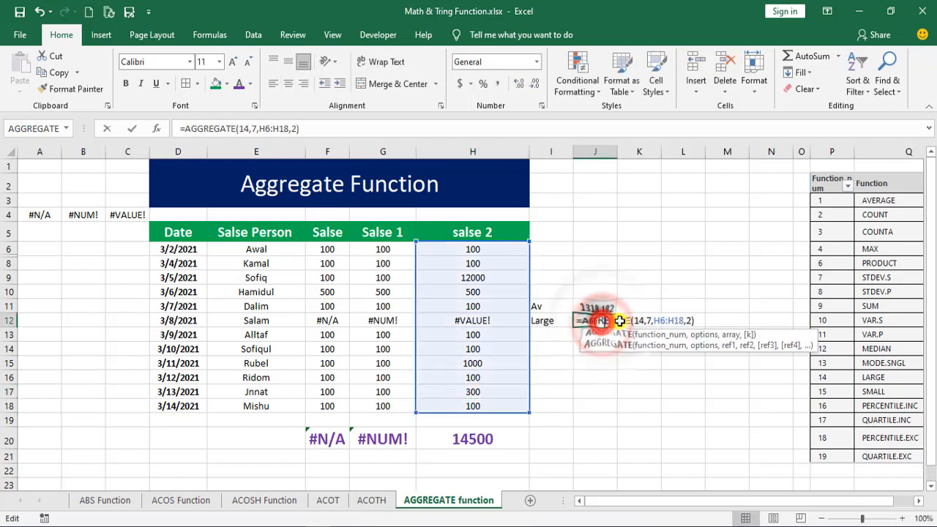
left_click(690, 322)
key("BackSpace")
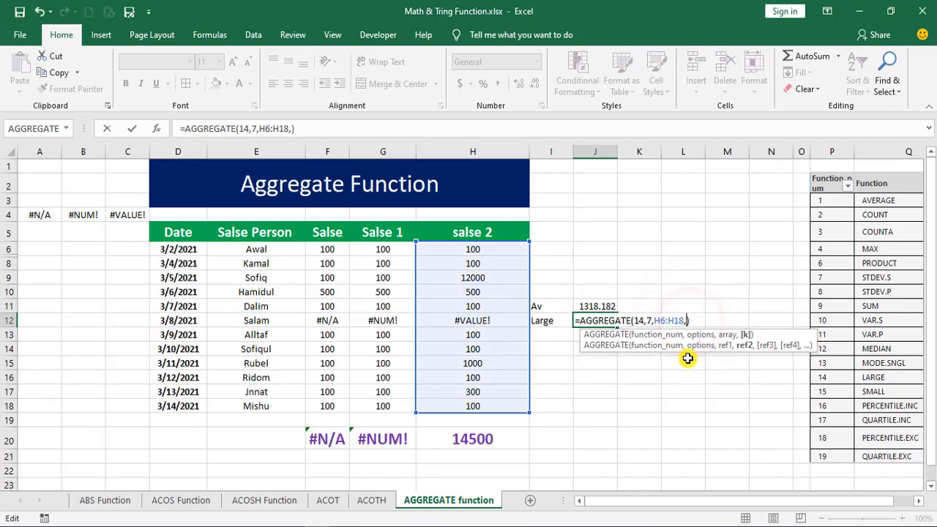
key("Return")
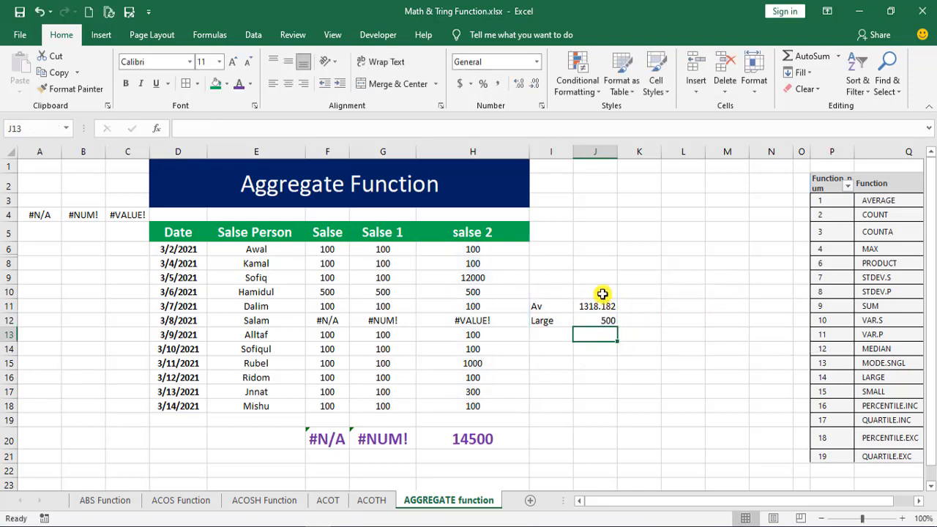
- Compare the J12 result with H10, and set the formula's k argument back to 1 for the largest value
left_click(607, 323)
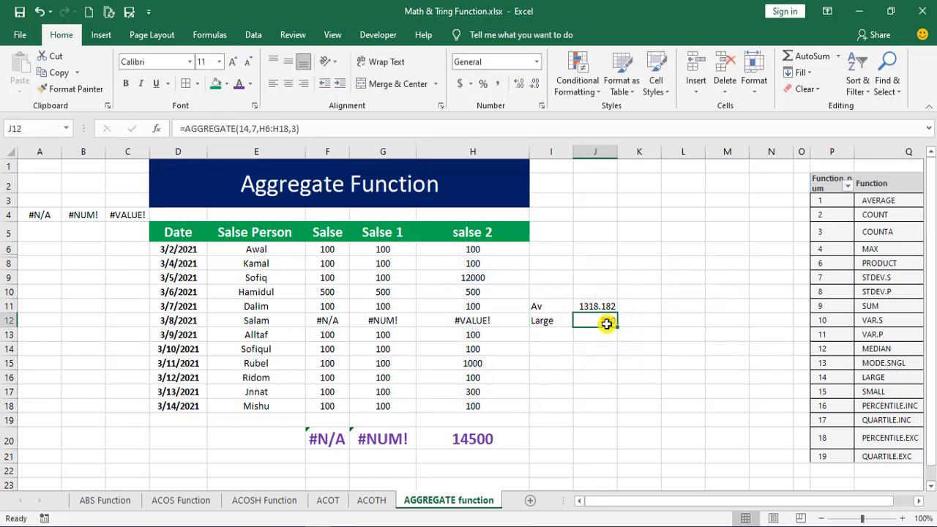
left_click(481, 294)
left_click(590, 329)
left_click(592, 322)
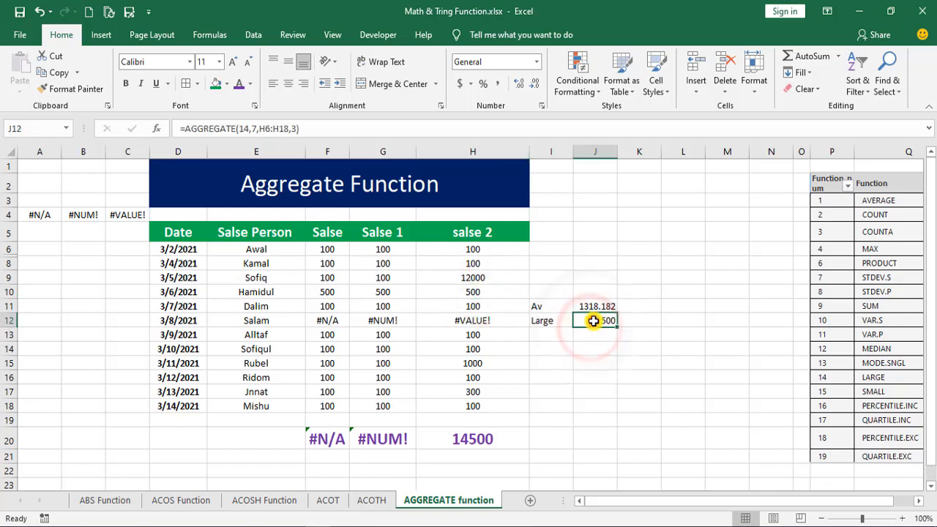
double_click(594, 322)
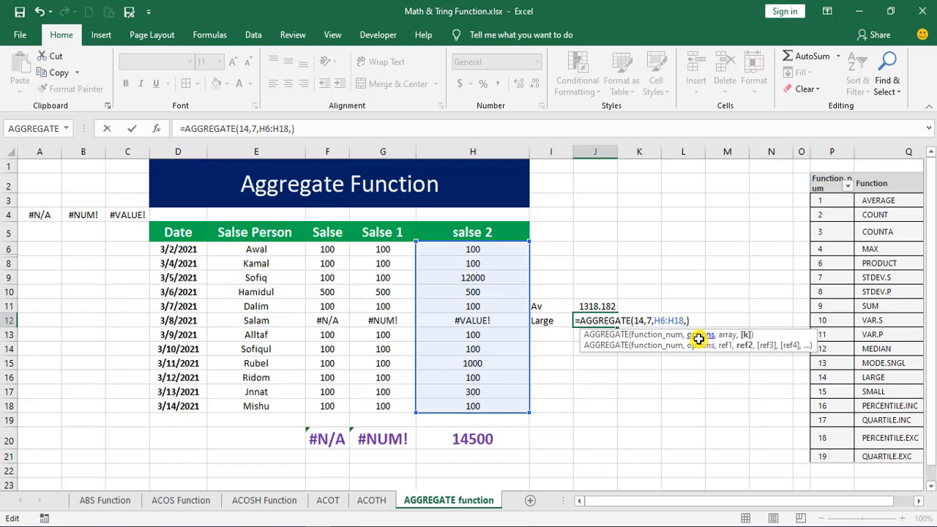
key("Return")
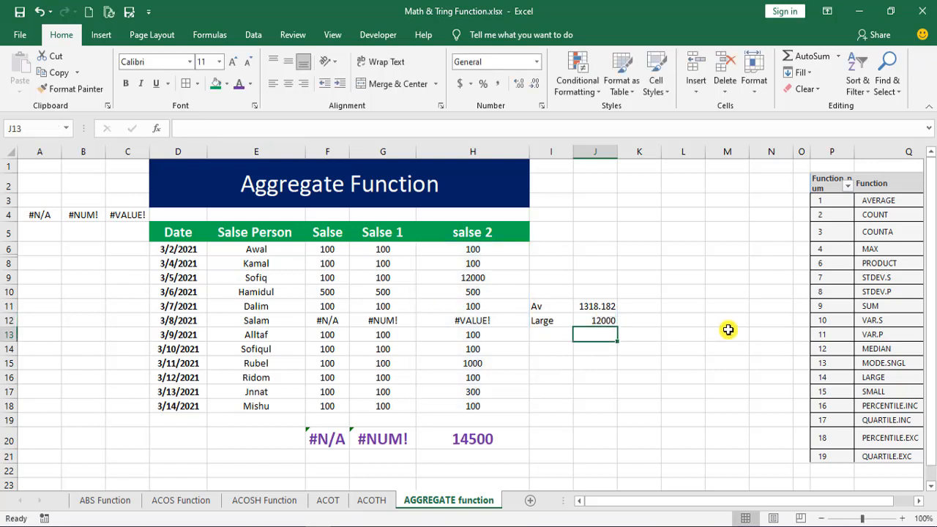
- Enter the label "Small" in I13, below the Large label
left_click(549, 334)
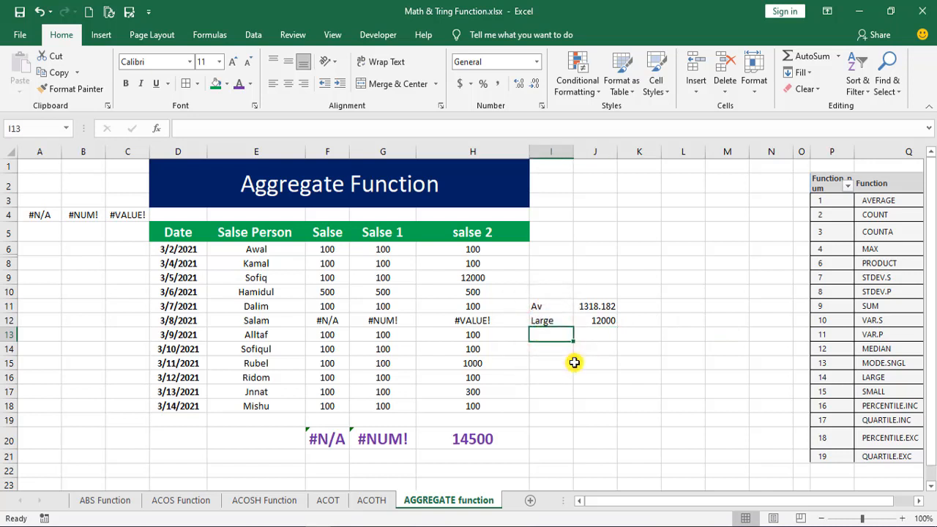
type("Smal")
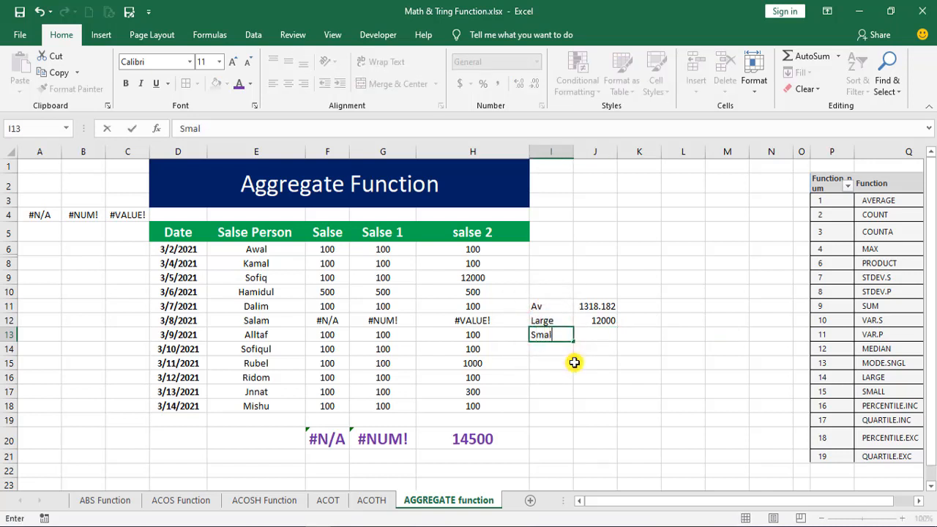
type("l")
left_click(579, 337)
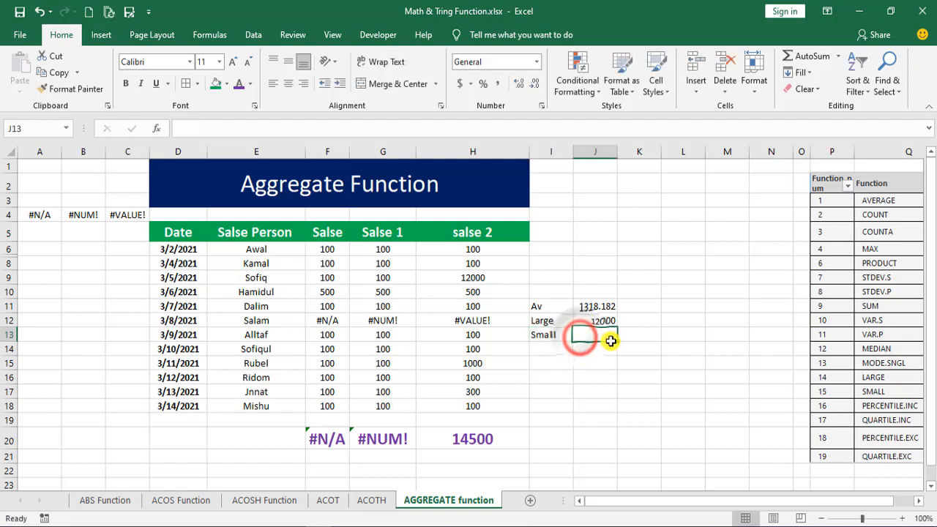
- Begin an AGGREGATE formula in J13 with function number 15 (SMALL)
type("=")
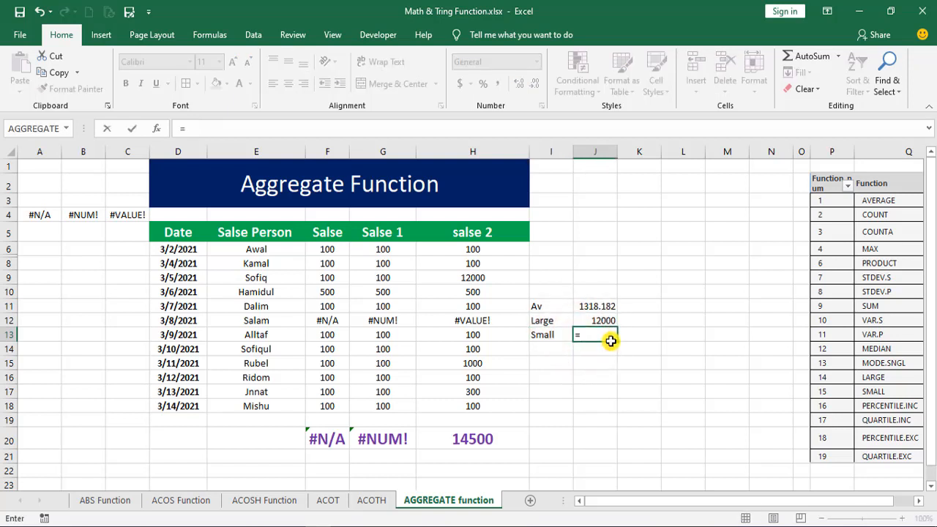
type("a")
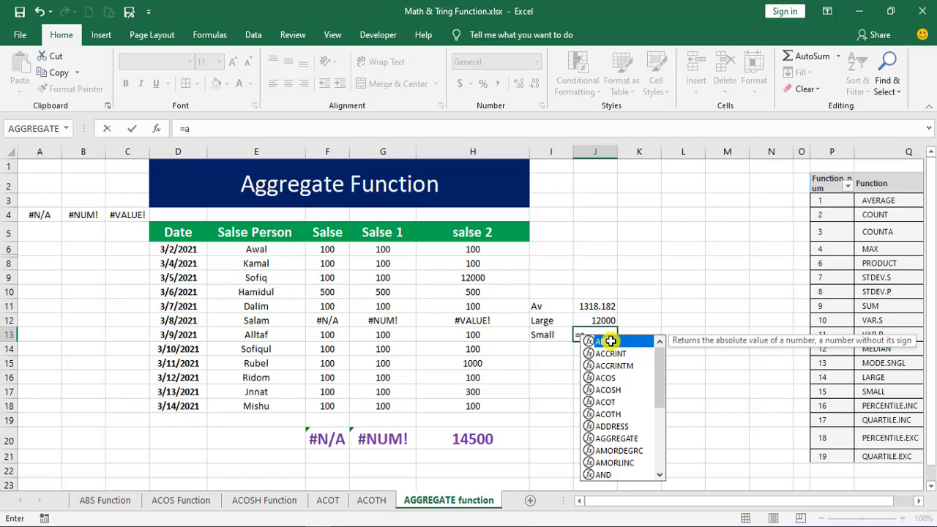
type("gg")
double_click(622, 337)
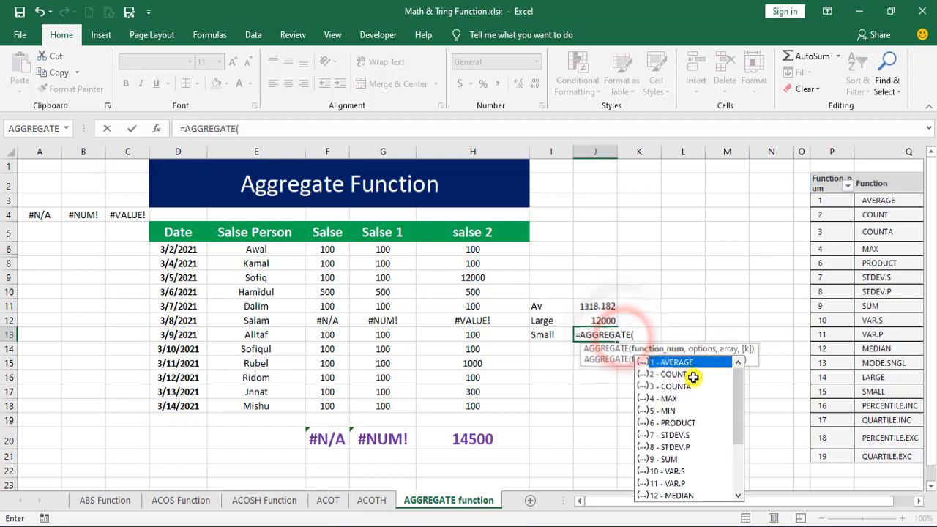
left_click_drag(738, 379, 741, 451)
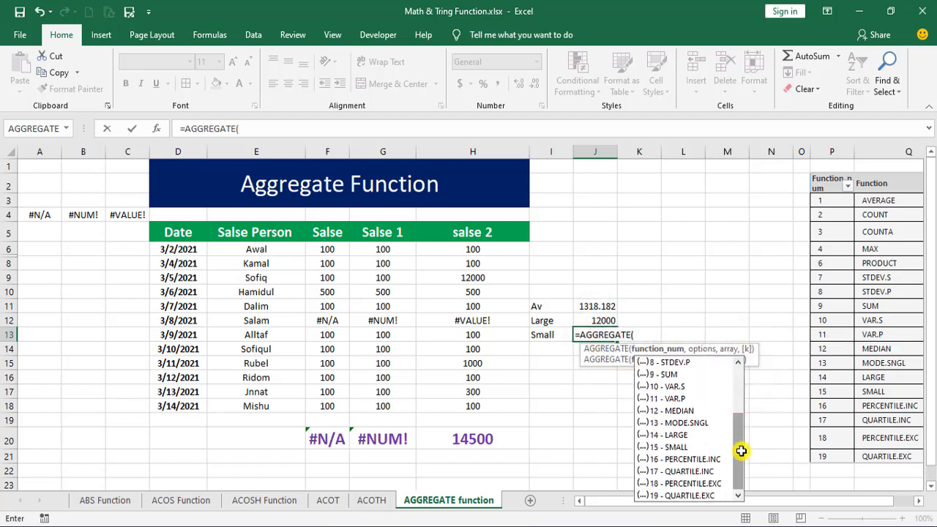
double_click(654, 446)
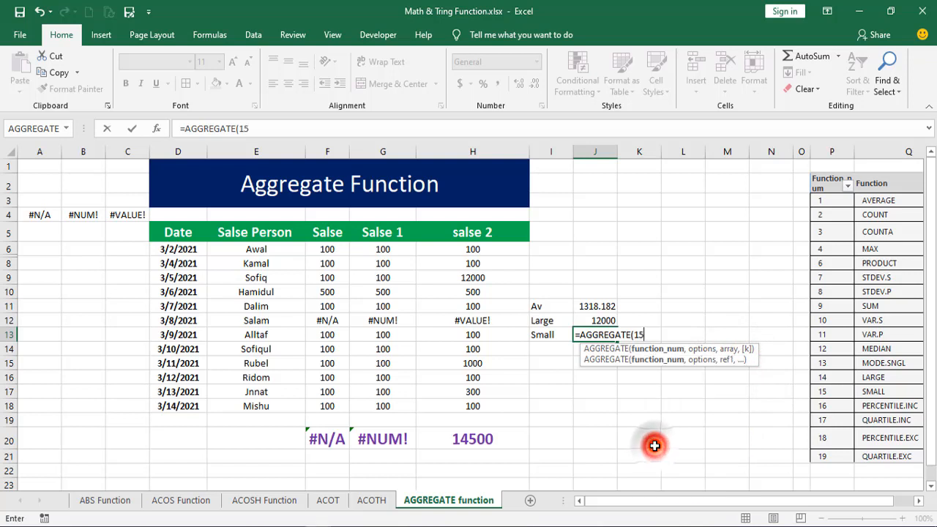
- Complete the J13 formula with option 7 (ignore hidden rows and error values), the array H6:H18 and k set to 1
type(",")
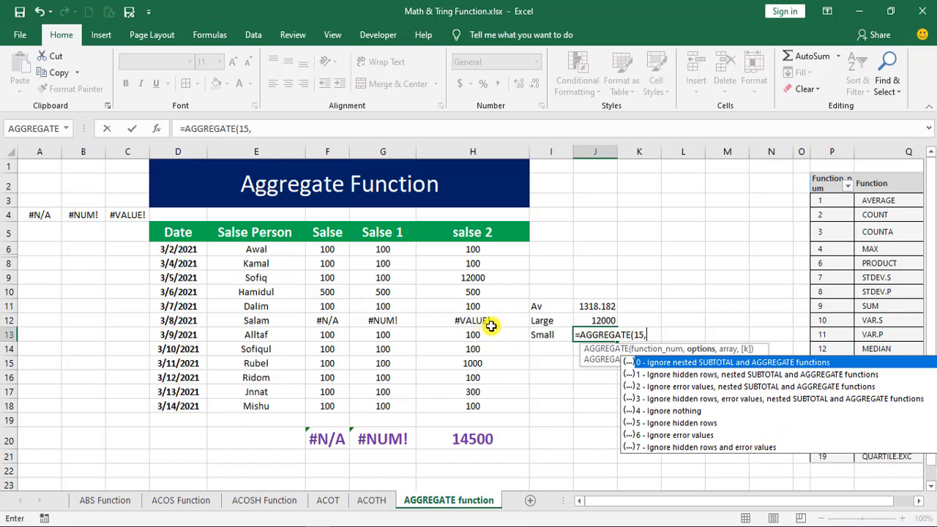
double_click(663, 449)
type(",")
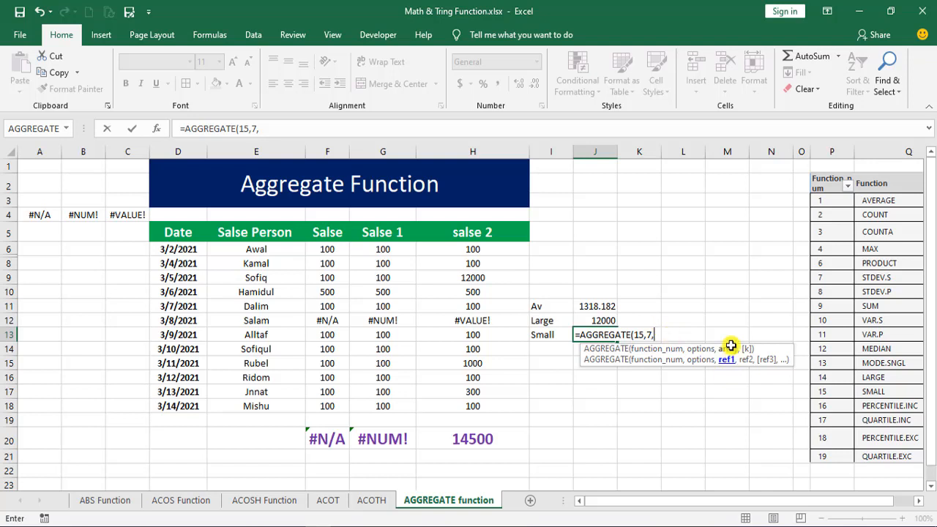
left_click_drag(502, 249, 496, 405)
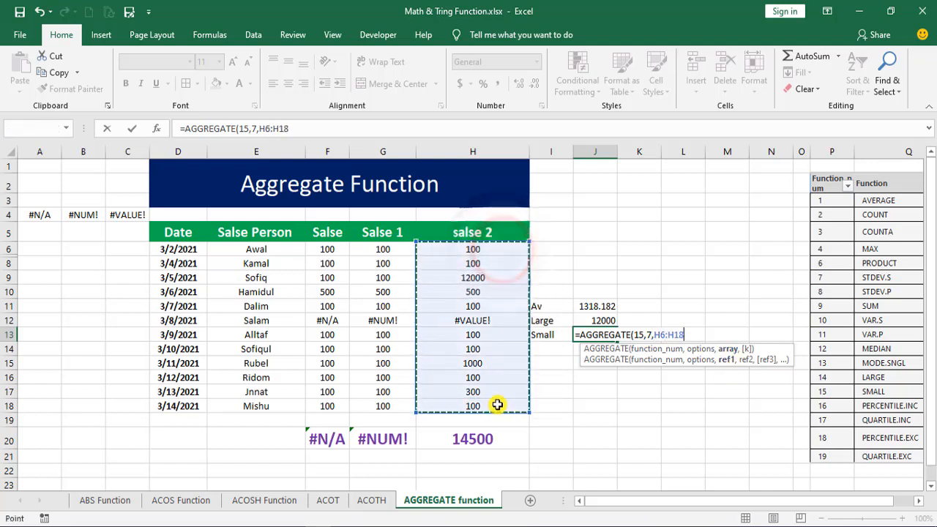
type(",1")
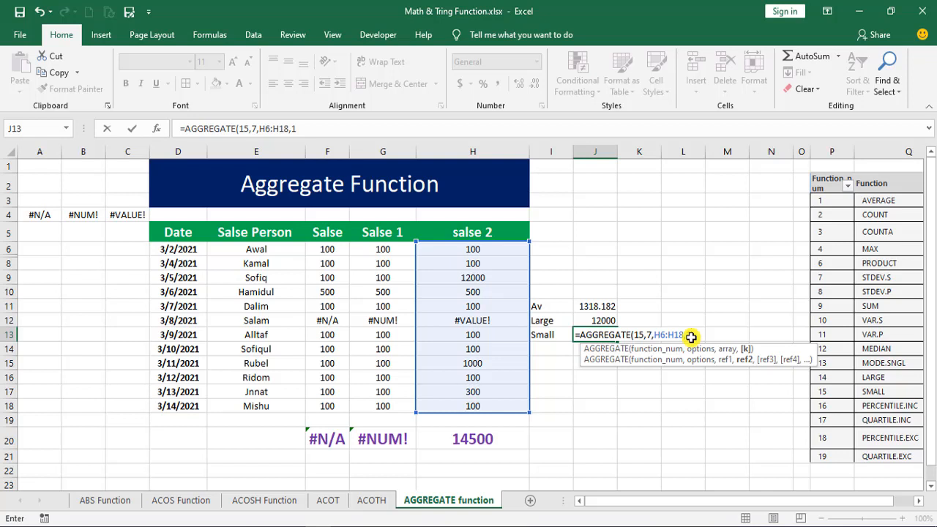
key("Return")
left_click(613, 335)
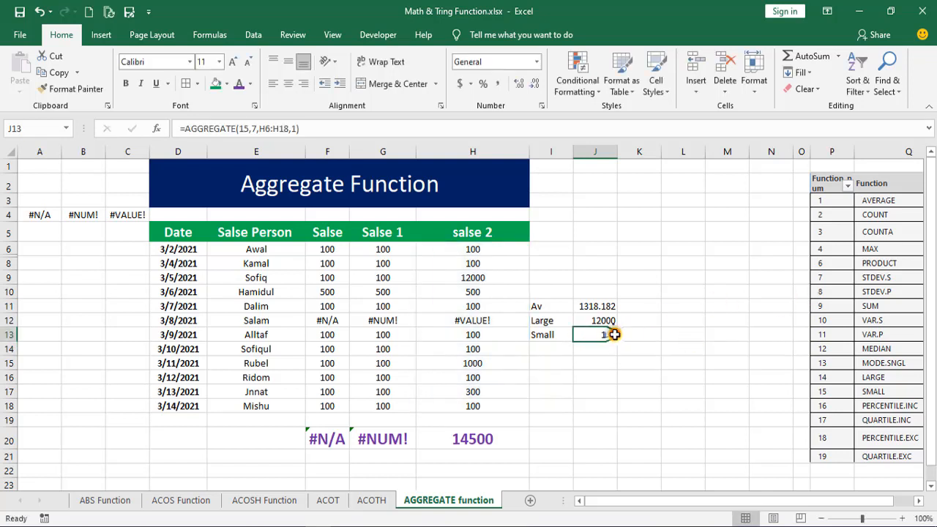
- Set the salse 2 value in H18 to 50 and check the smallest-value result in J13
left_click(477, 406)
type("50")
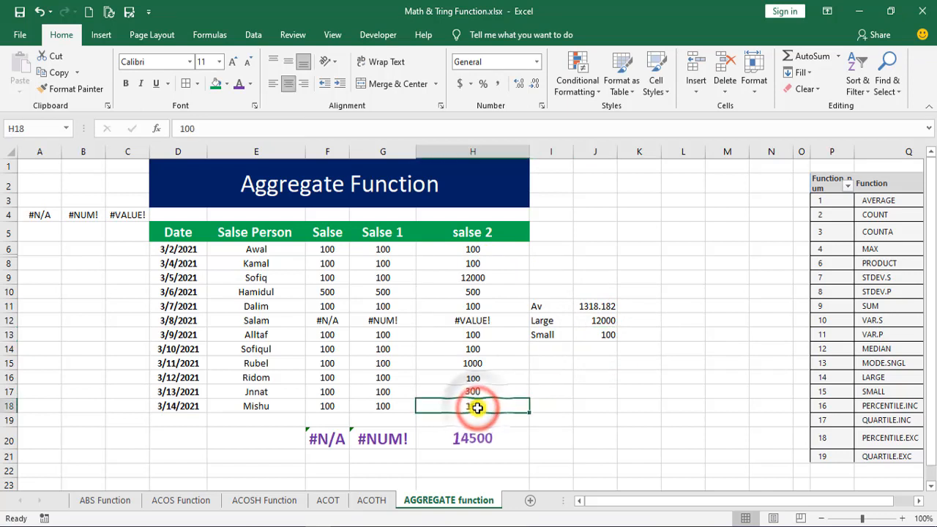
key("Return")
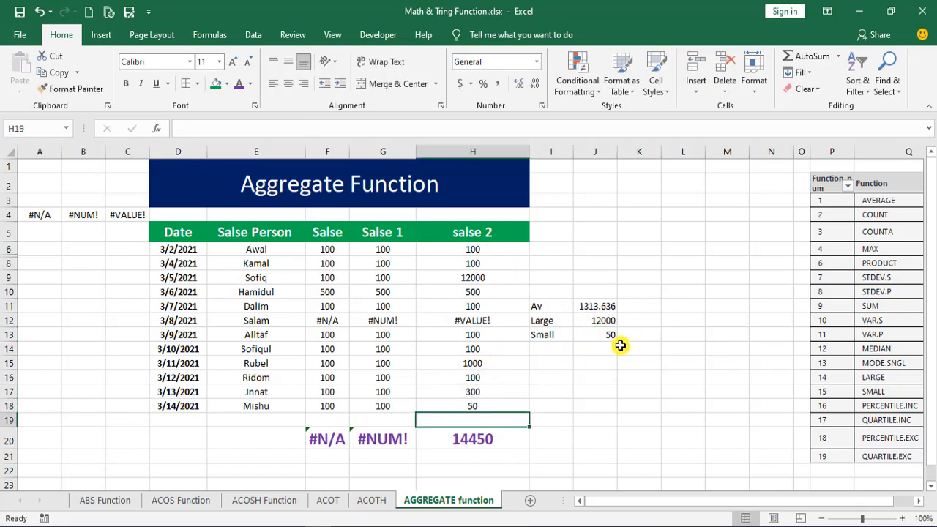
left_click(609, 338)
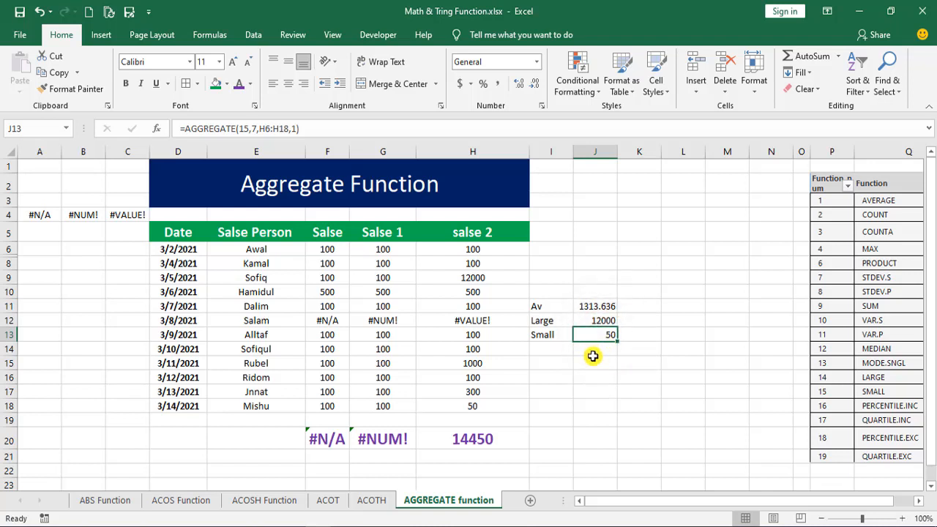
- Start an AGGREGATE formula in J14 and review the function numbers it offers, from AVERAGE to QUARTILE.EXC
left_click(594, 355)
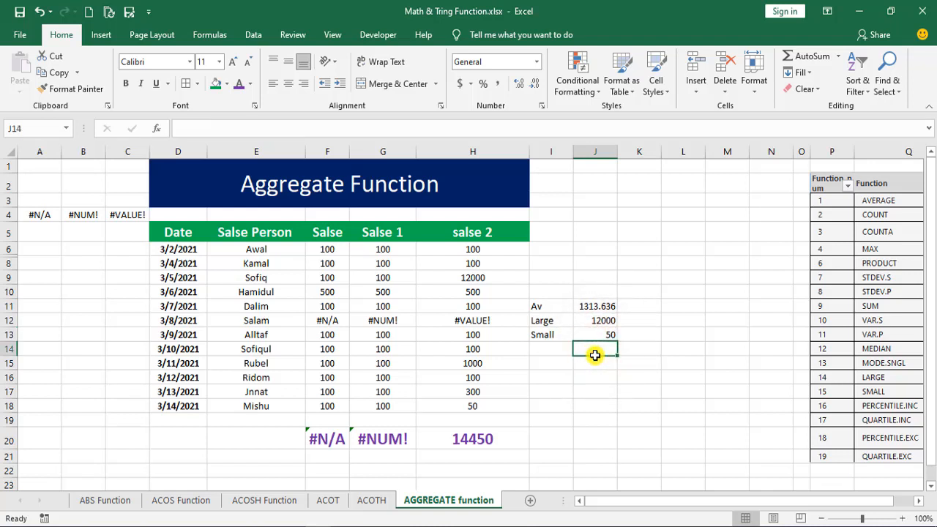
type("=ag")
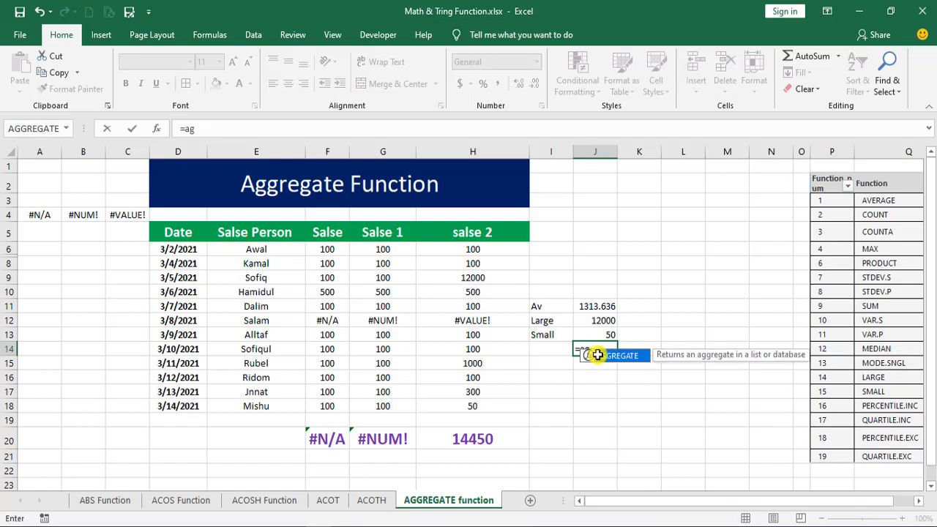
double_click(597, 355)
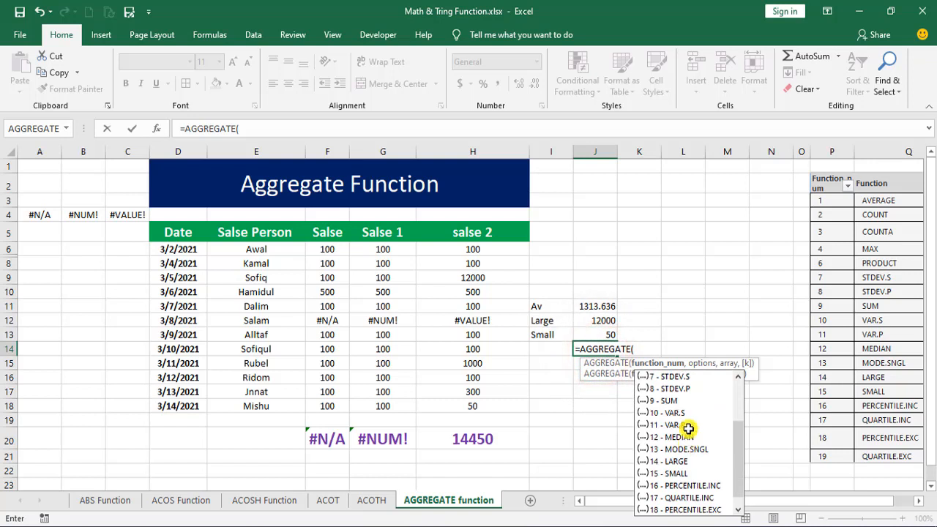
scroll(686, 432, "down", 1)
left_click(741, 437)
left_click_drag(741, 438, 742, 382)
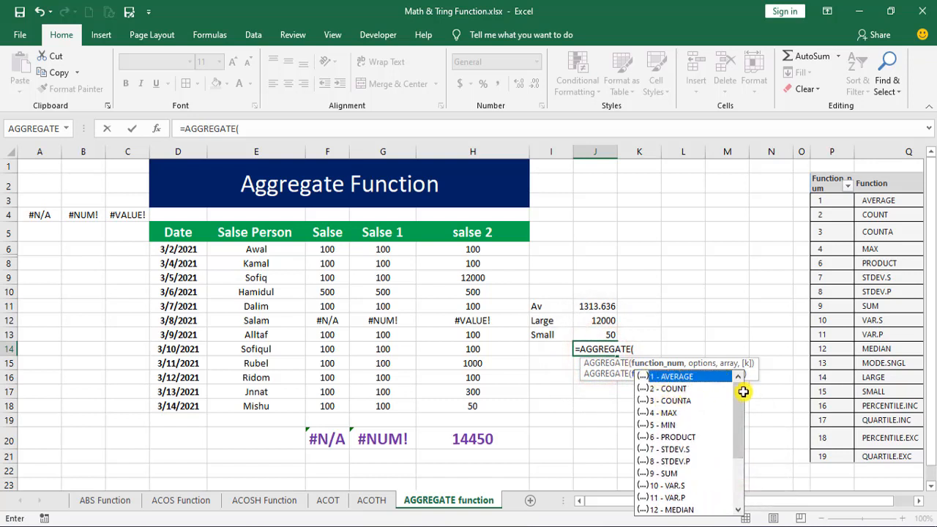
left_click_drag(738, 390, 744, 479)
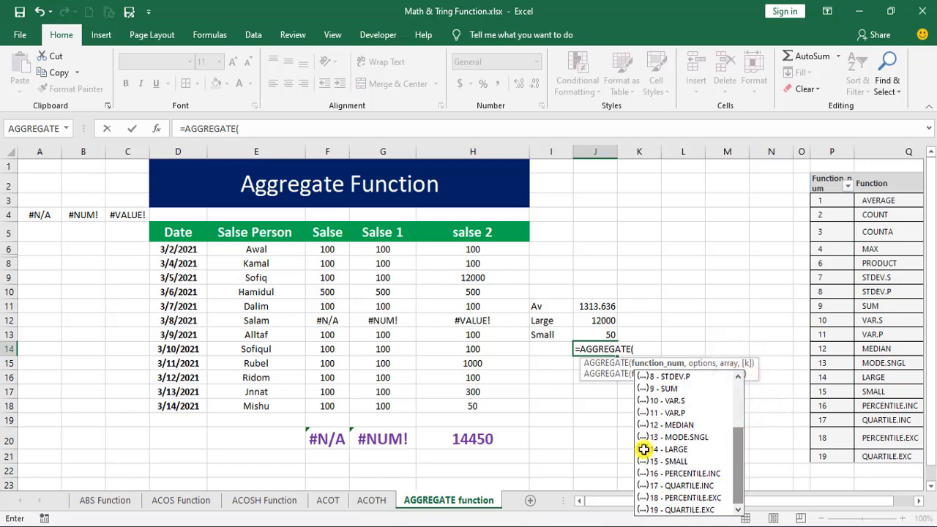
left_click(732, 263)
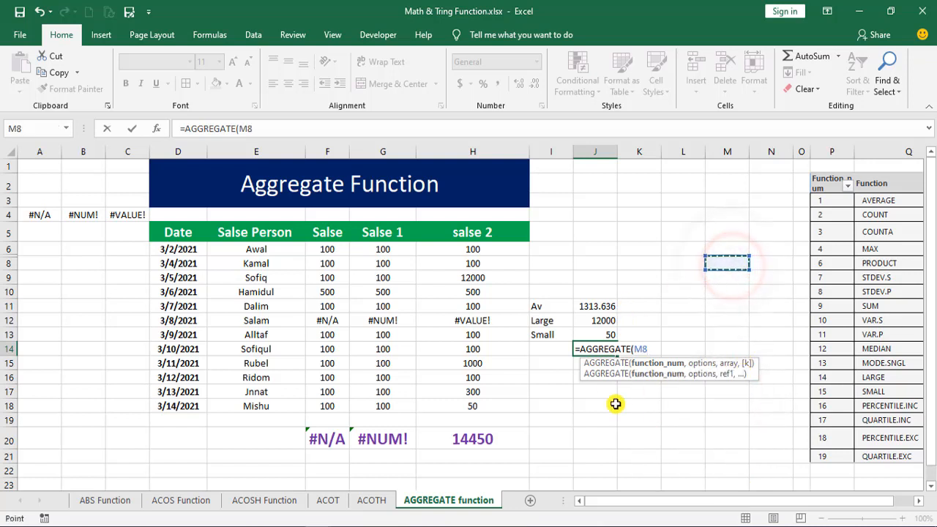